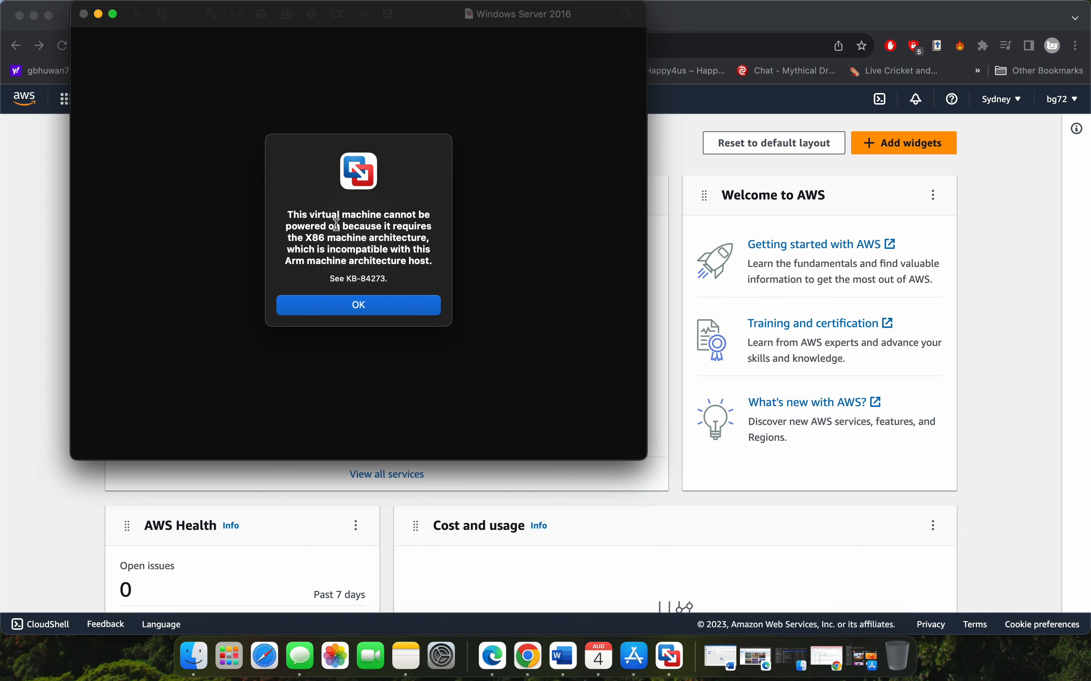
# Examine the virtual machine's architecture error and the Microsoft Remote Desktop listing in the App Store, and return to the AWS console
pyautogui.moveTo(341, 215); pyautogui.dragTo(419, 249)
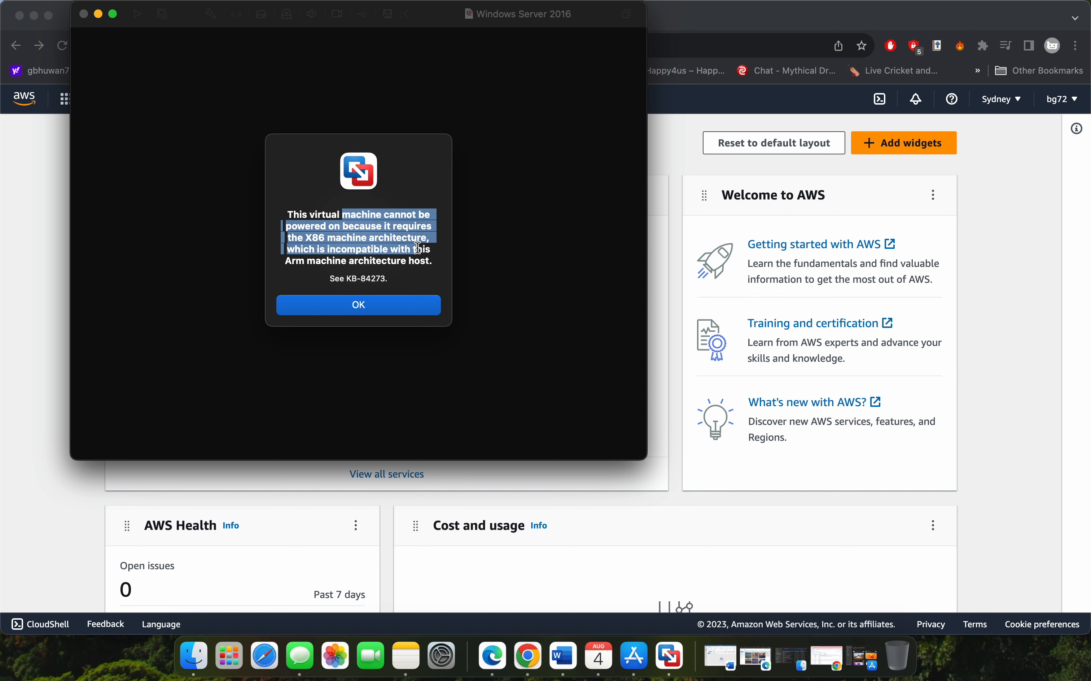
pyautogui.click(671, 407)
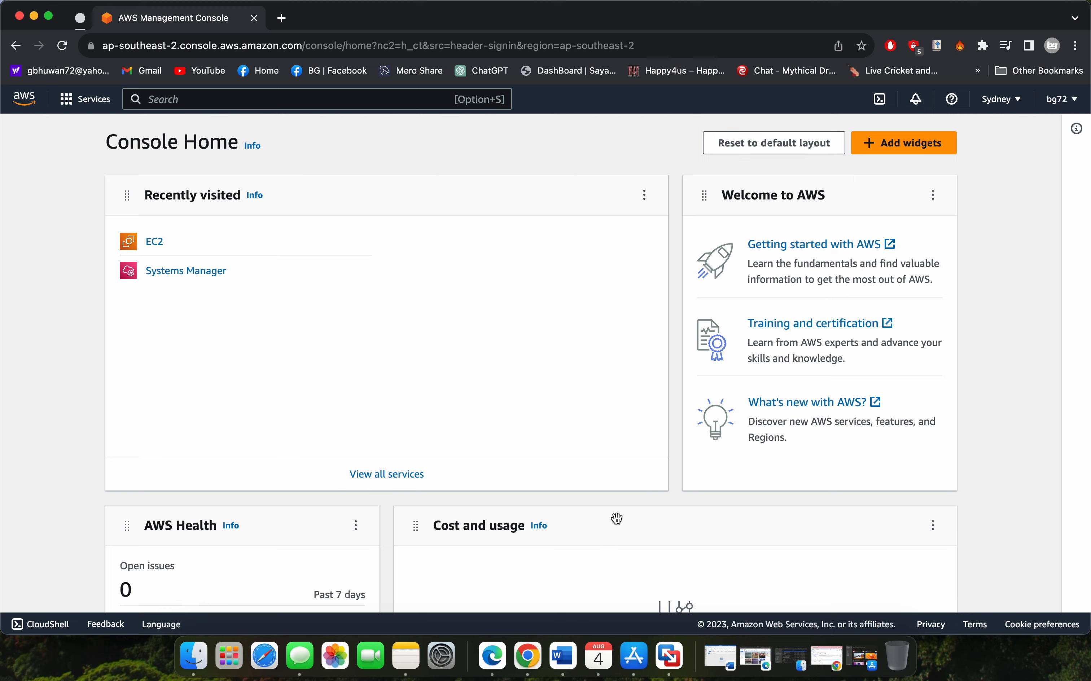
pyautogui.click(634, 658)
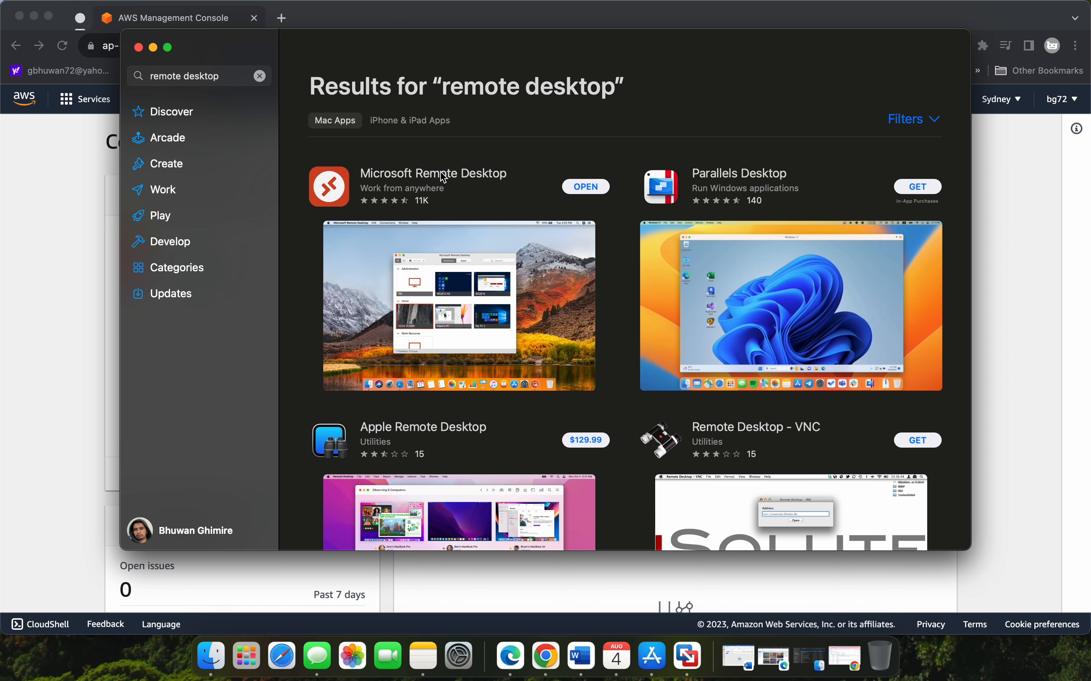
pyautogui.click(1008, 323)
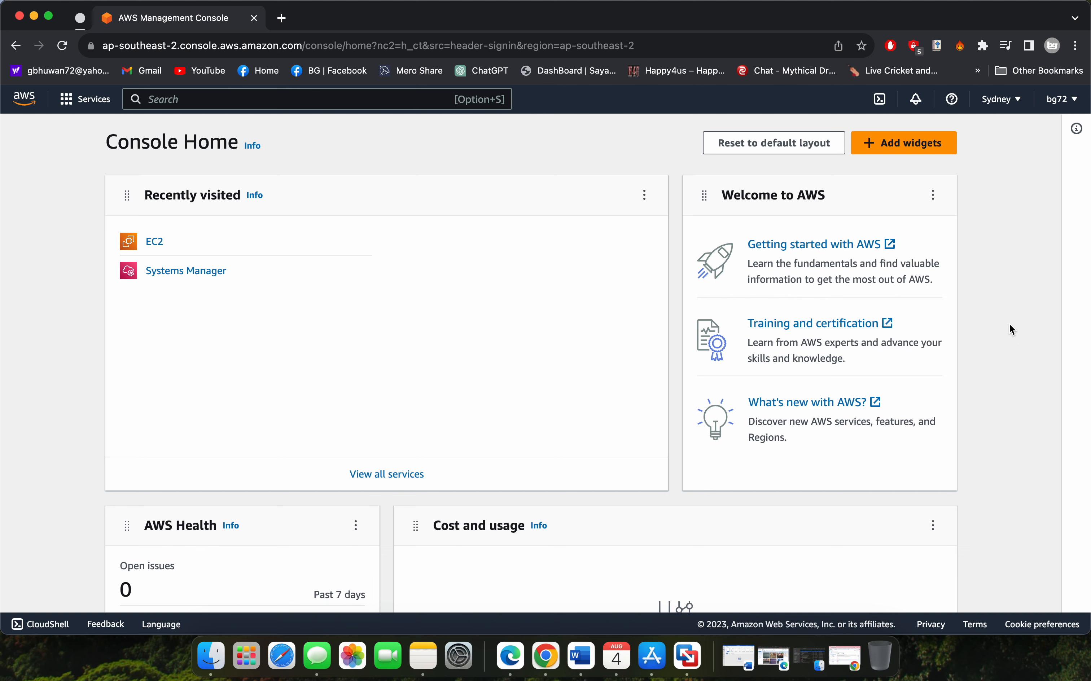
# Start launching a virtual machine with EC2 from the console home's solution wizards
pyautogui.scroll(-3, 433, 311)
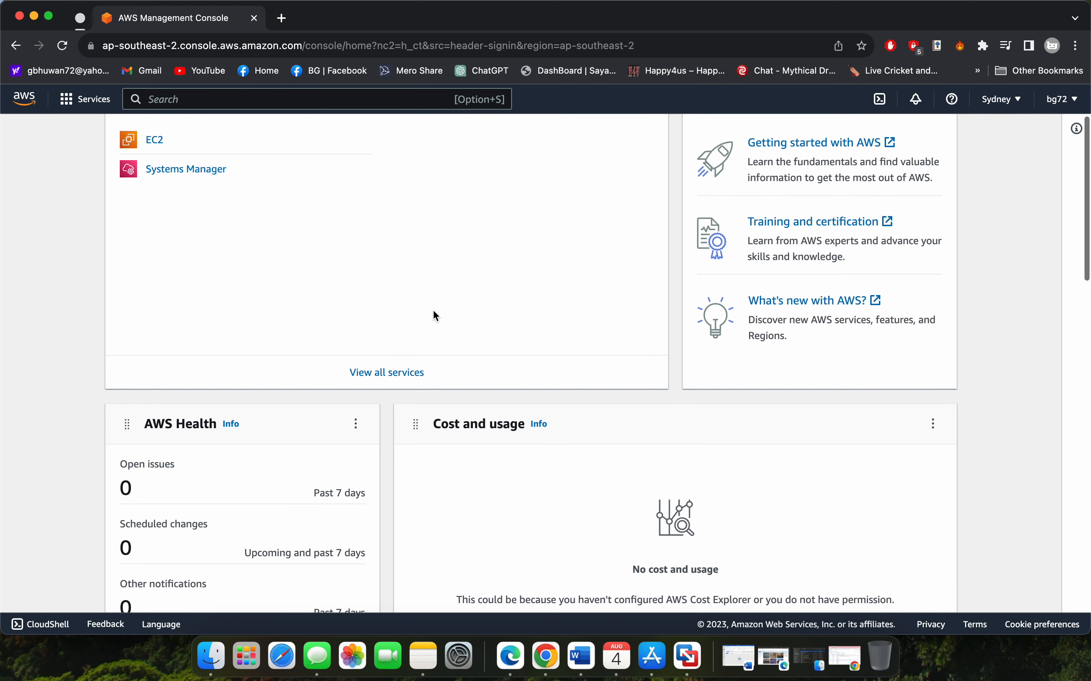
pyautogui.scroll(3, 433, 312)
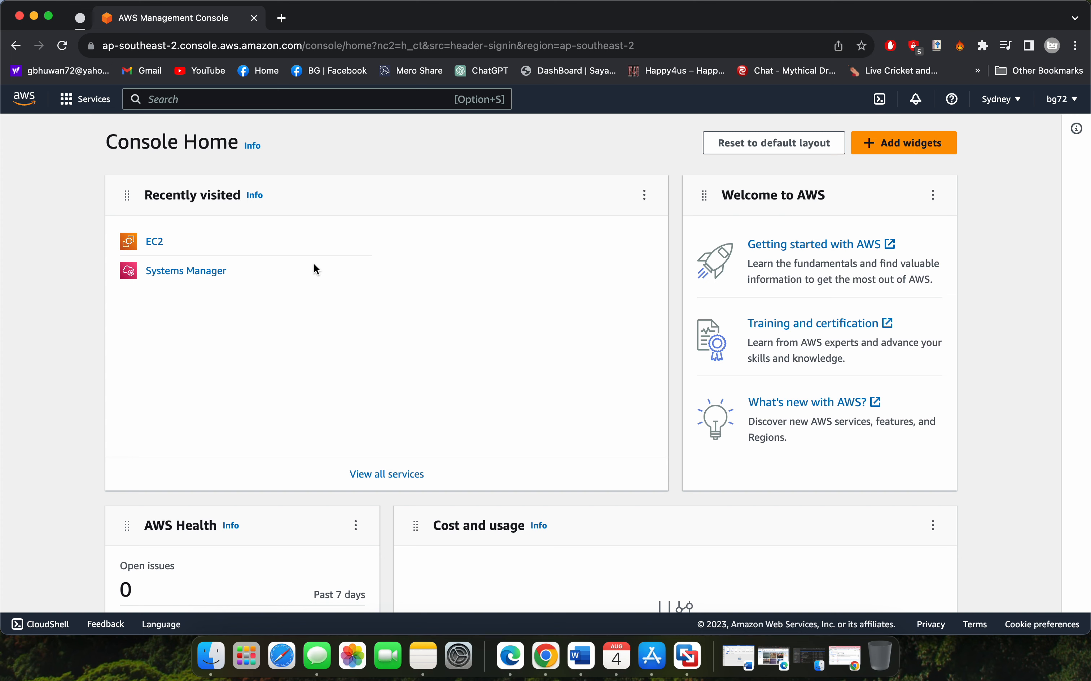
pyautogui.scroll(-10, 305, 324)
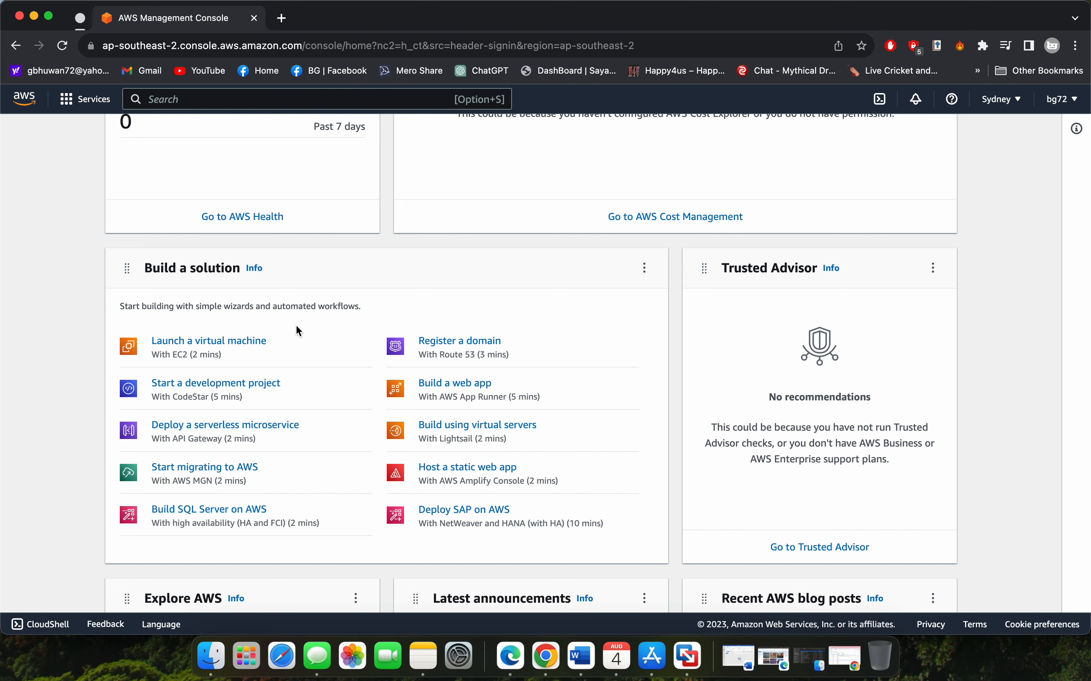
pyautogui.scroll(-1, 295, 325)
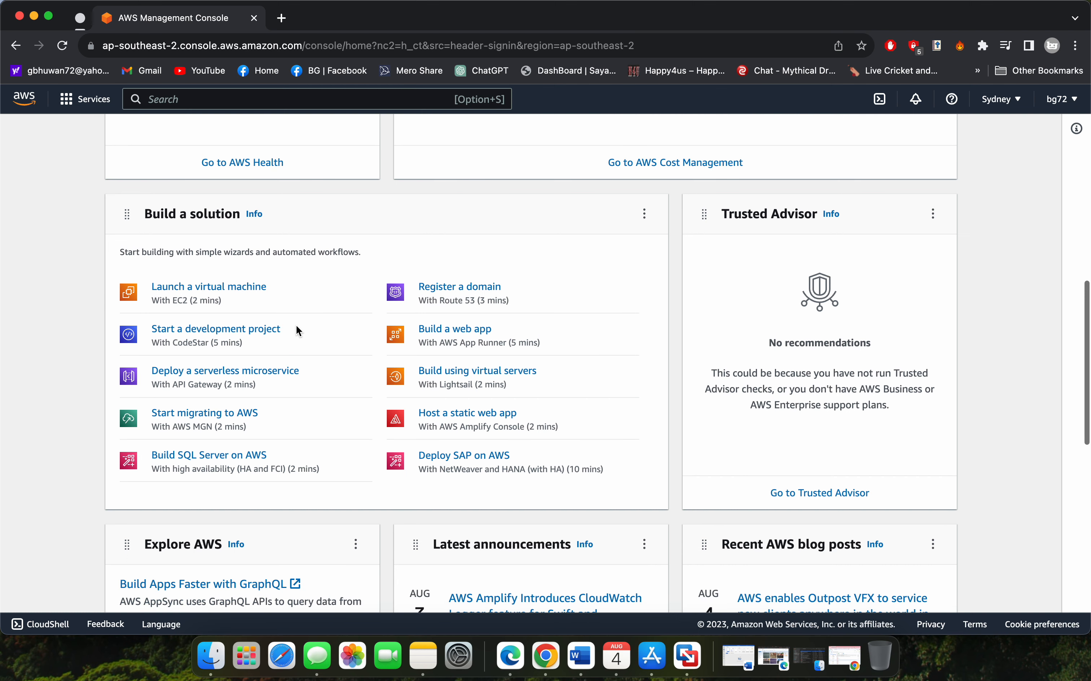
pyautogui.click(205, 288)
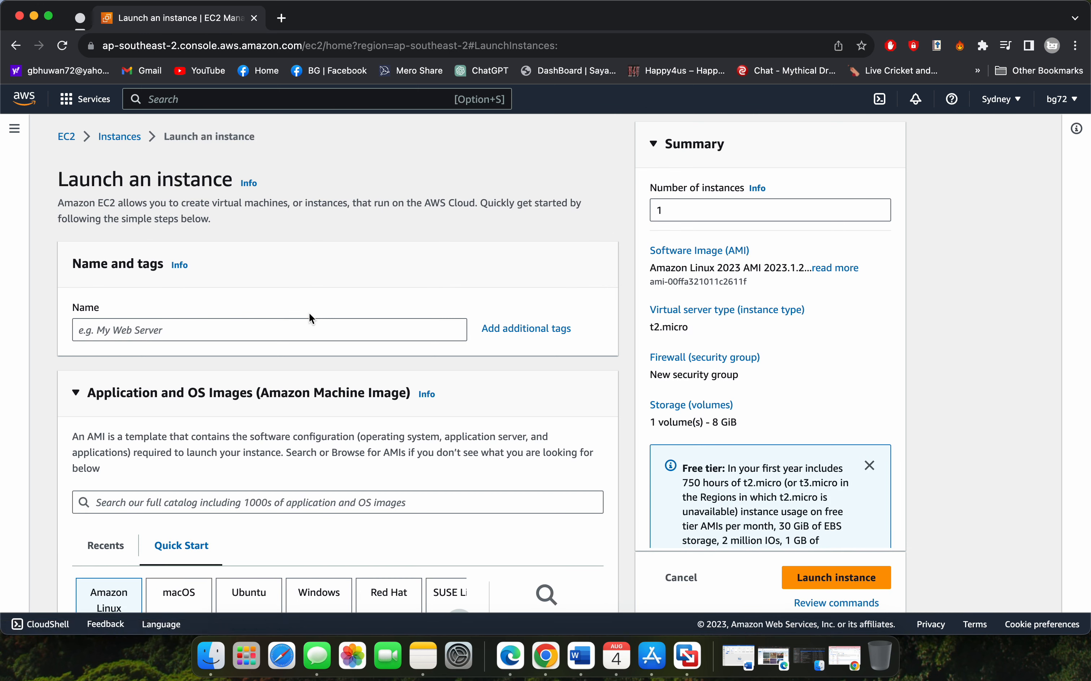
# Name the instance BGSERVER and choose the Windows quick-start image, Microsoft Windows Server 2022 Base
pyautogui.click(294, 328)
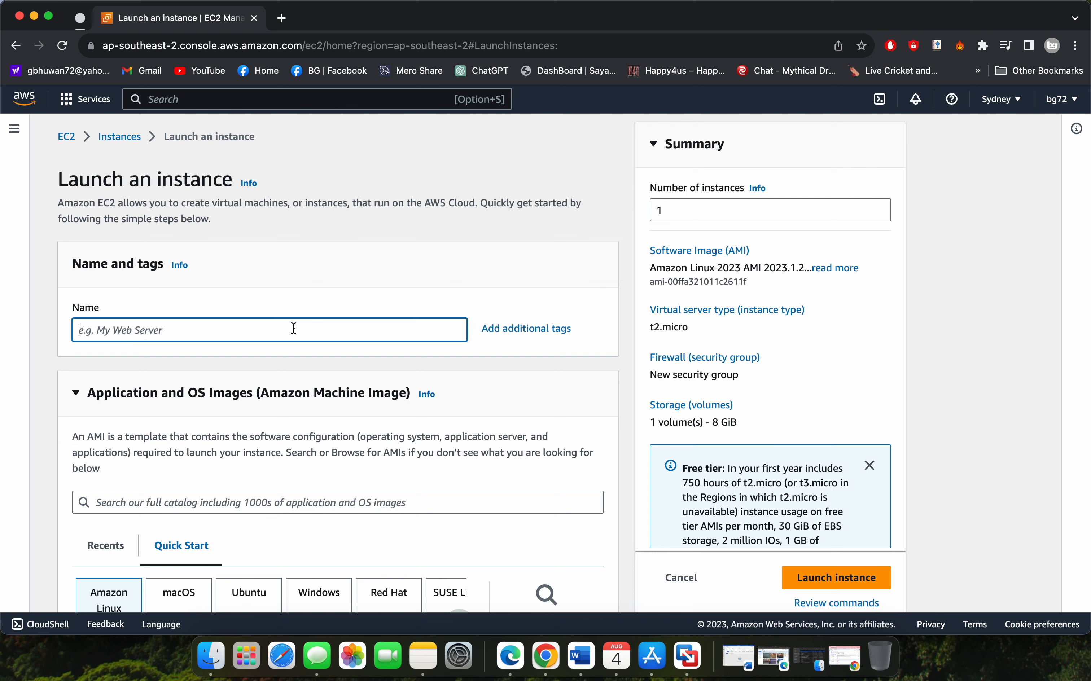
pyautogui.write('BGSERVER')
pyautogui.scroll(-5, 415, 441)
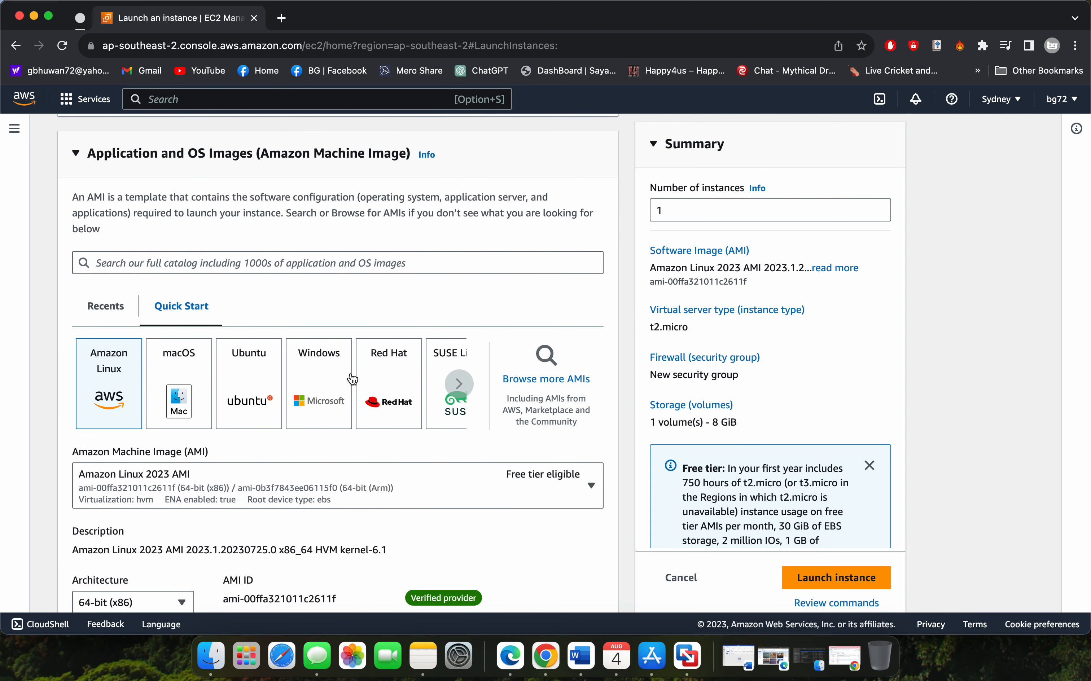
pyautogui.scroll(-3, 351, 373)
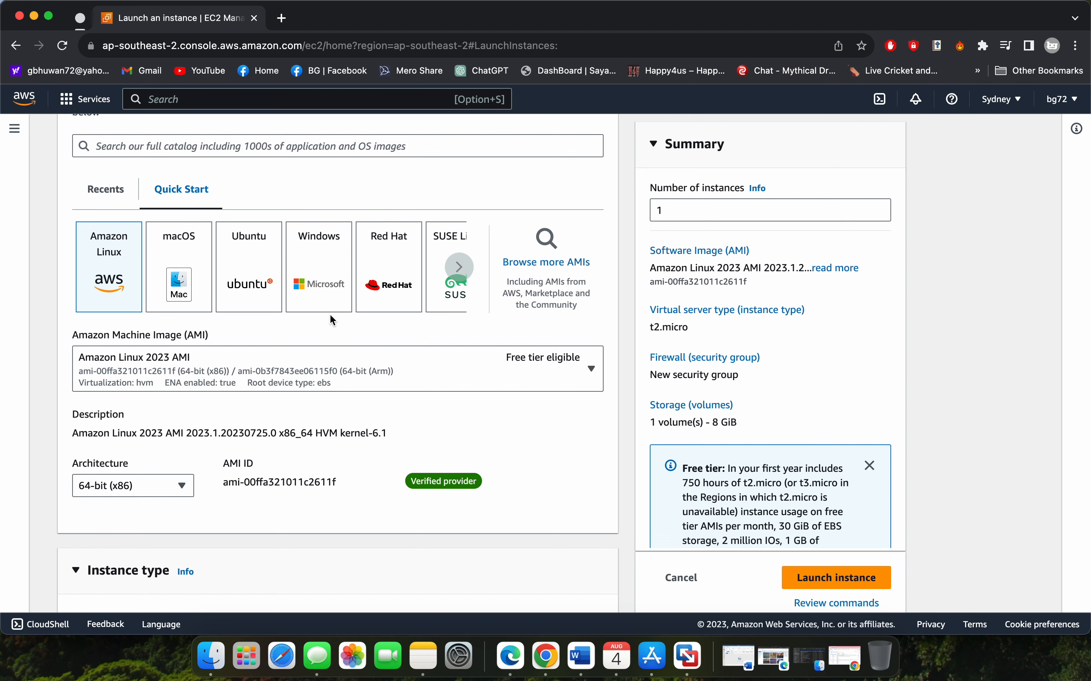
pyautogui.click(327, 275)
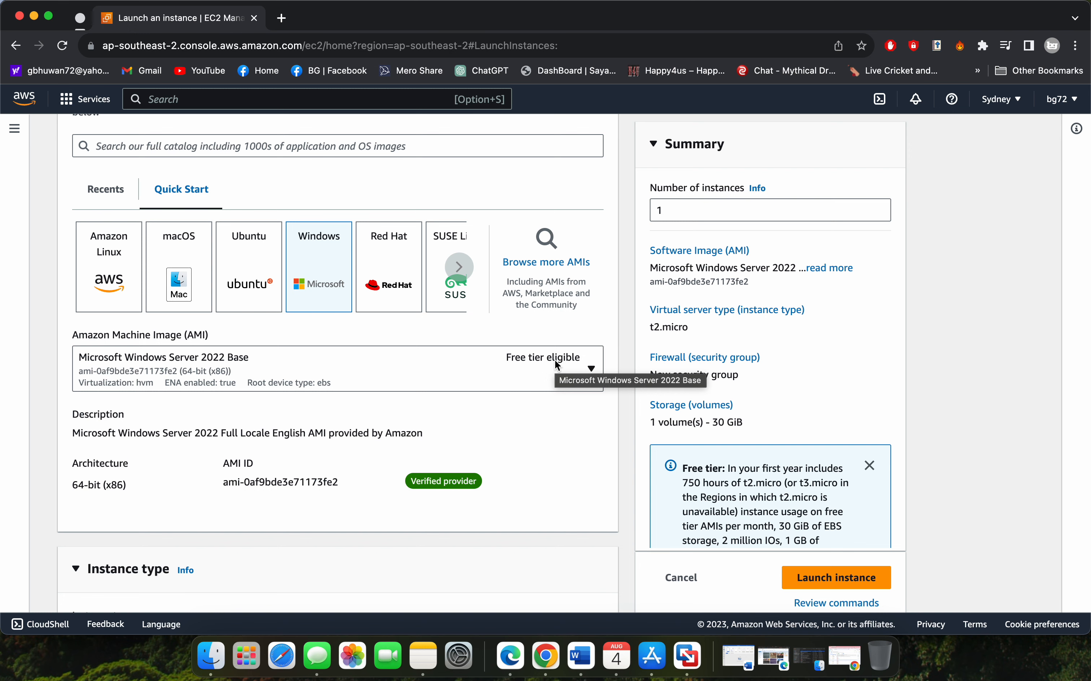
# Keep the t2.micro instance type and select the existing key pair bg for login
pyautogui.scroll(-5, 527, 374)
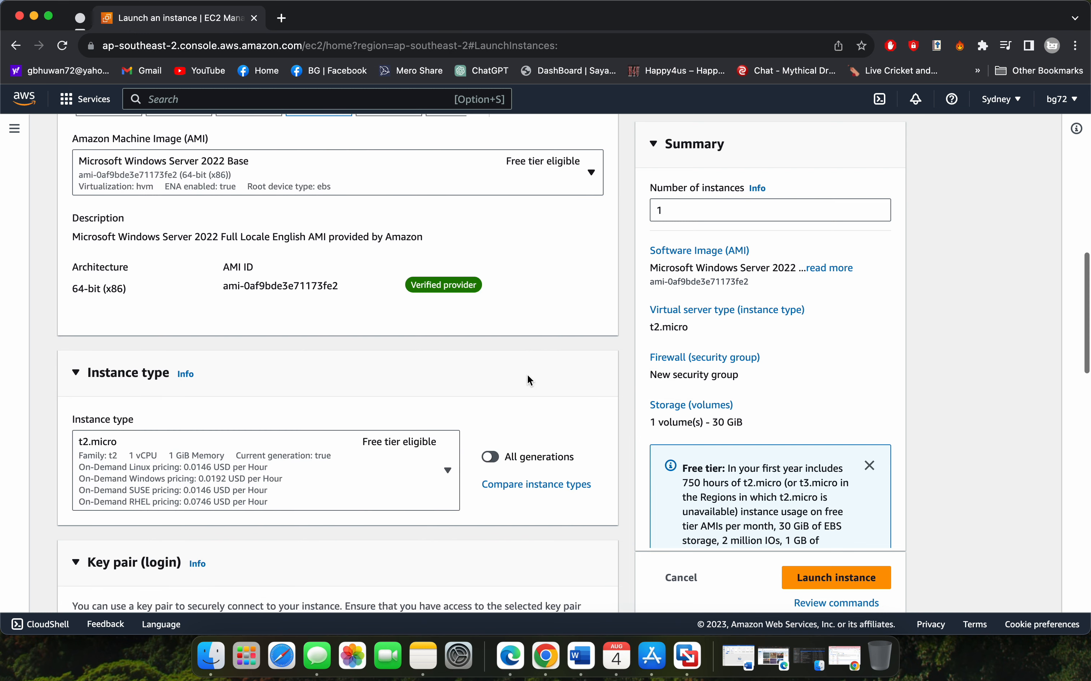
pyautogui.scroll(-3, 530, 380)
pyautogui.scroll(-5, 530, 380)
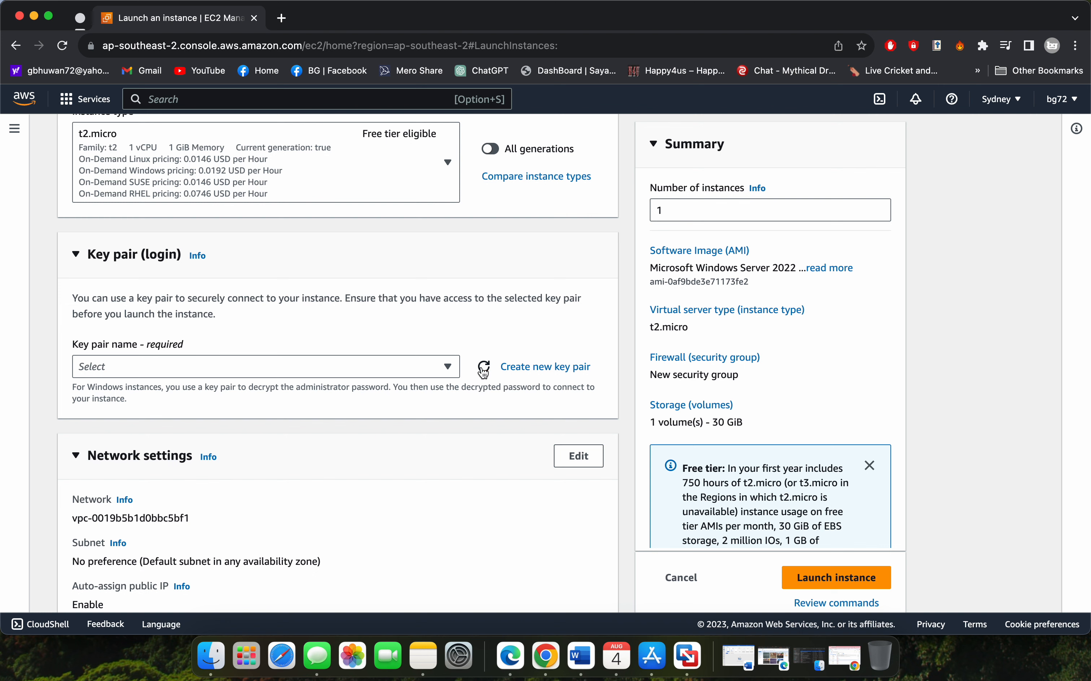
pyautogui.click(448, 367)
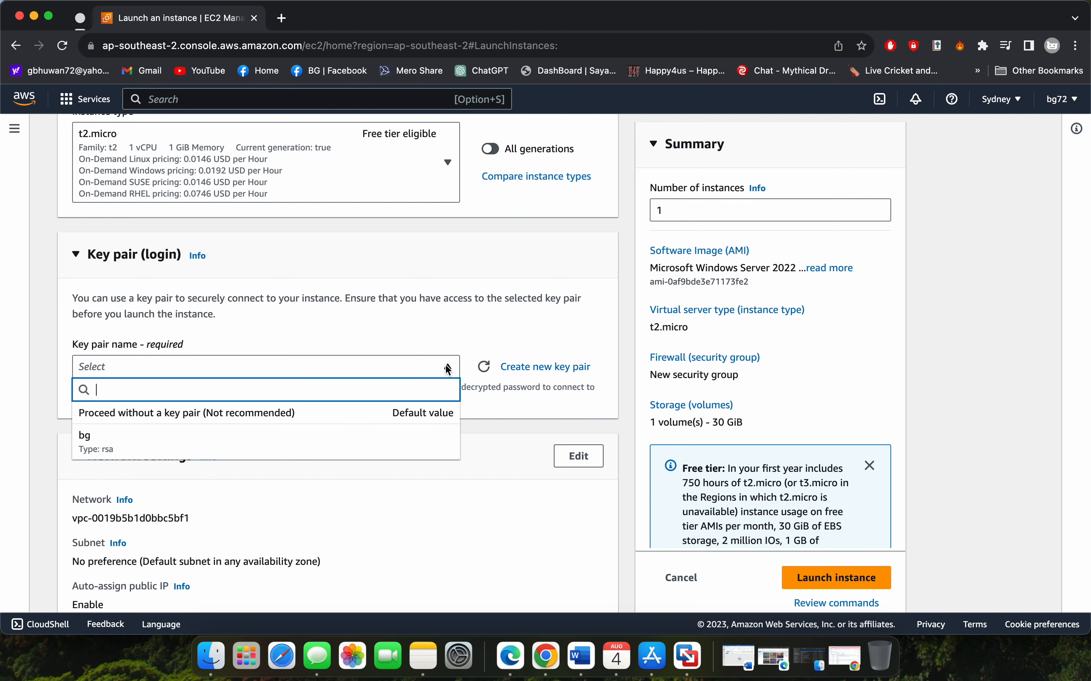
pyautogui.click(407, 436)
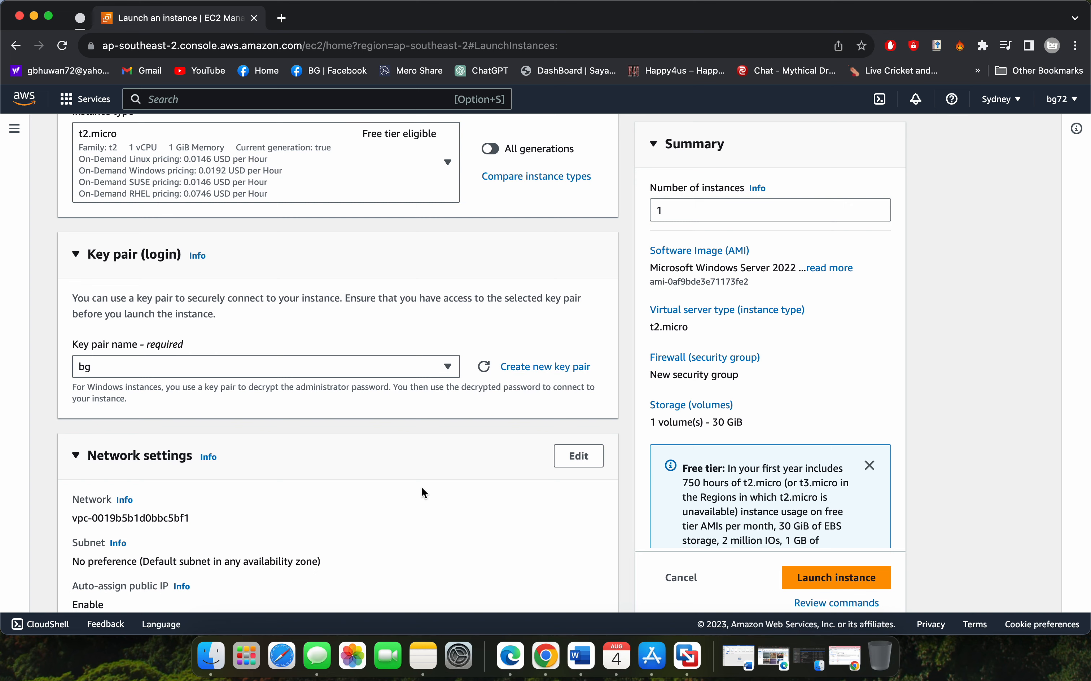
# Launch the instance with the default network and 30 GiB gp2 storage settings, and open it in the instances list
pyautogui.scroll(-3, 422, 488)
pyautogui.scroll(-5, 422, 489)
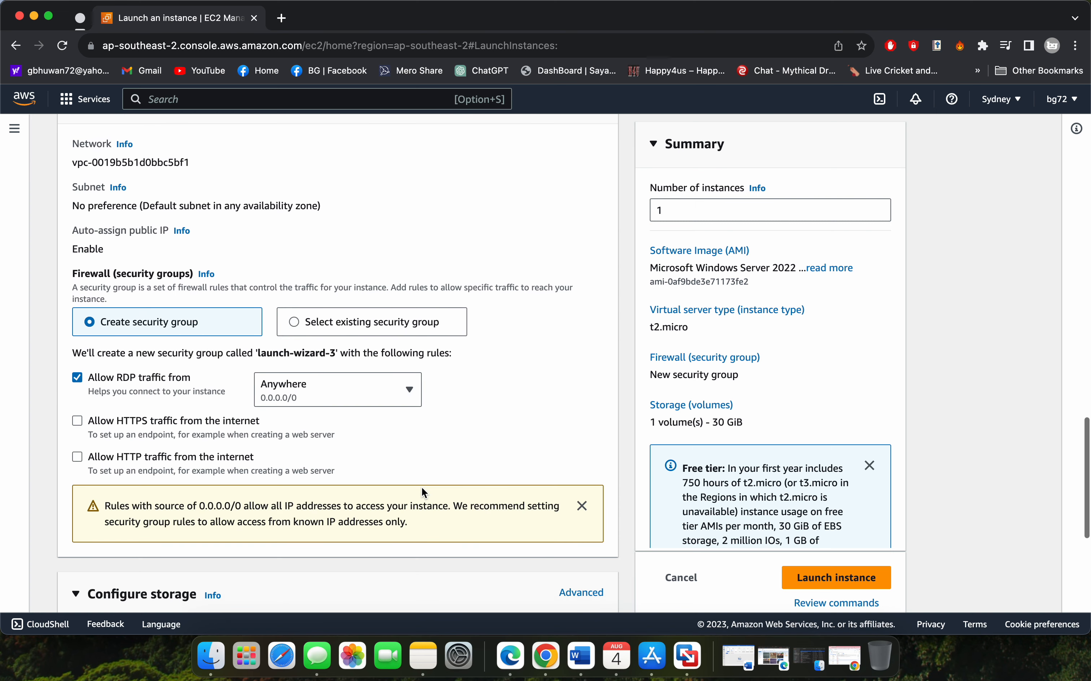
pyautogui.scroll(-2, 422, 488)
pyautogui.scroll(-3, 422, 487)
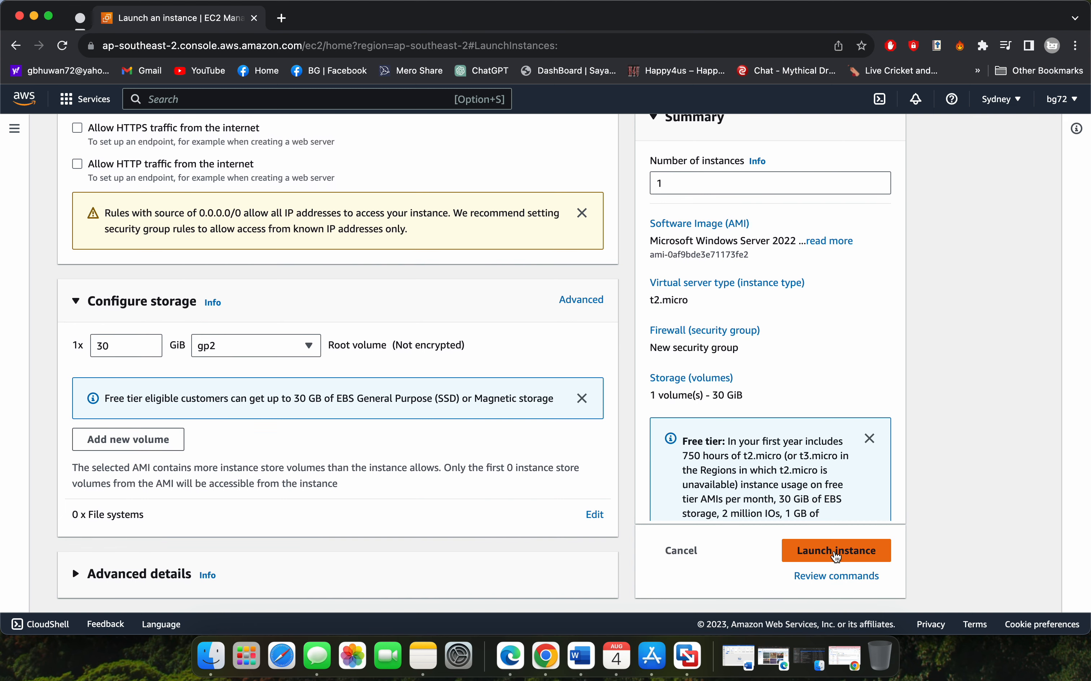
pyautogui.click(837, 554)
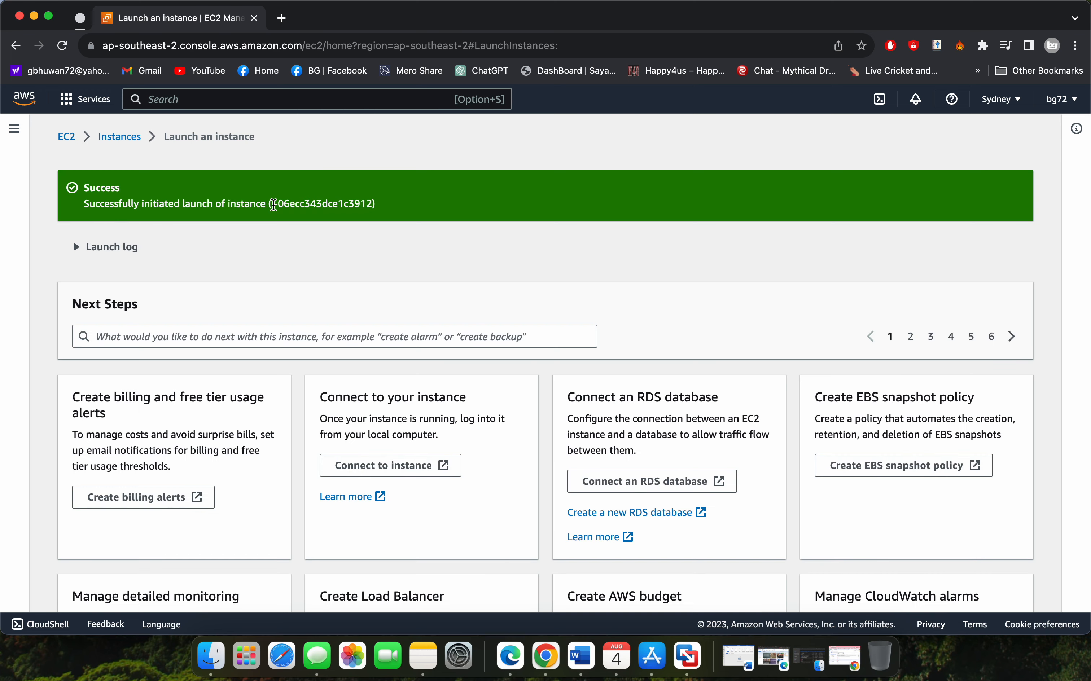
pyautogui.click(315, 205)
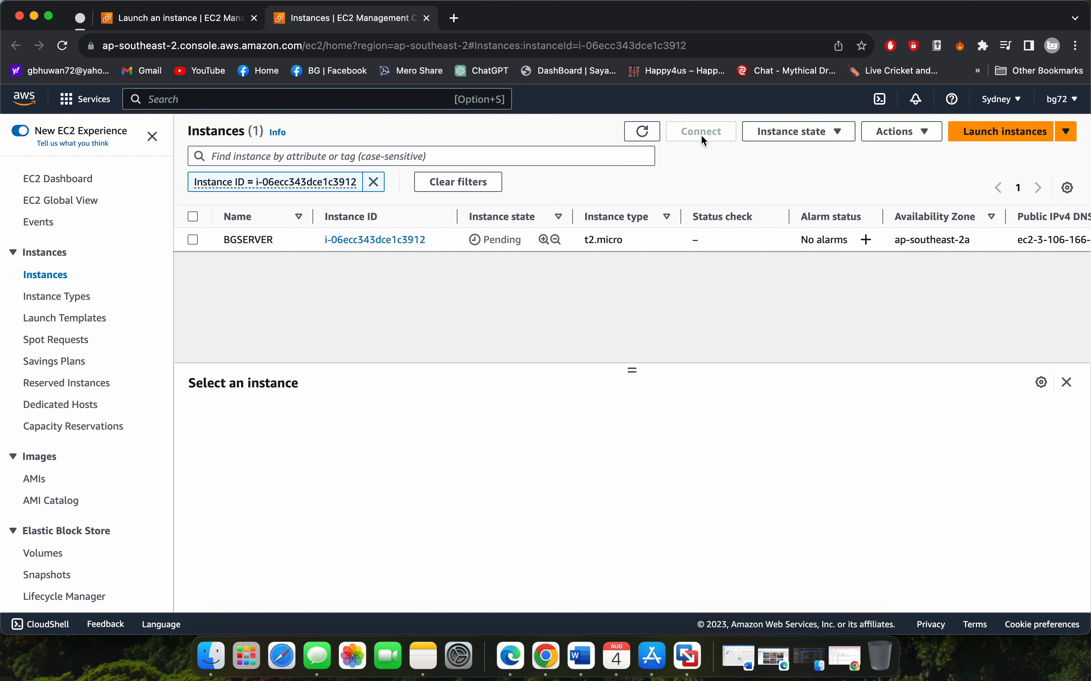
# Refresh the instances list repeatedly to check BGSERVER's instance state and status check
pyautogui.click(644, 134)
pyautogui.click(644, 133)
pyautogui.click(644, 134)
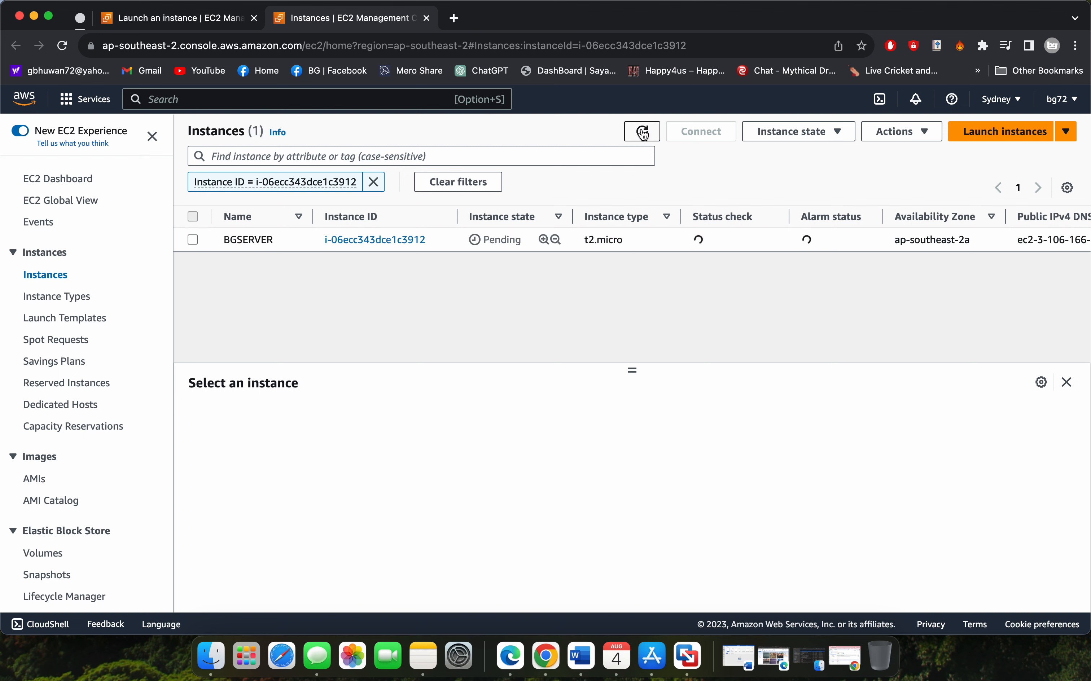
pyautogui.click(644, 133)
pyautogui.click(644, 134)
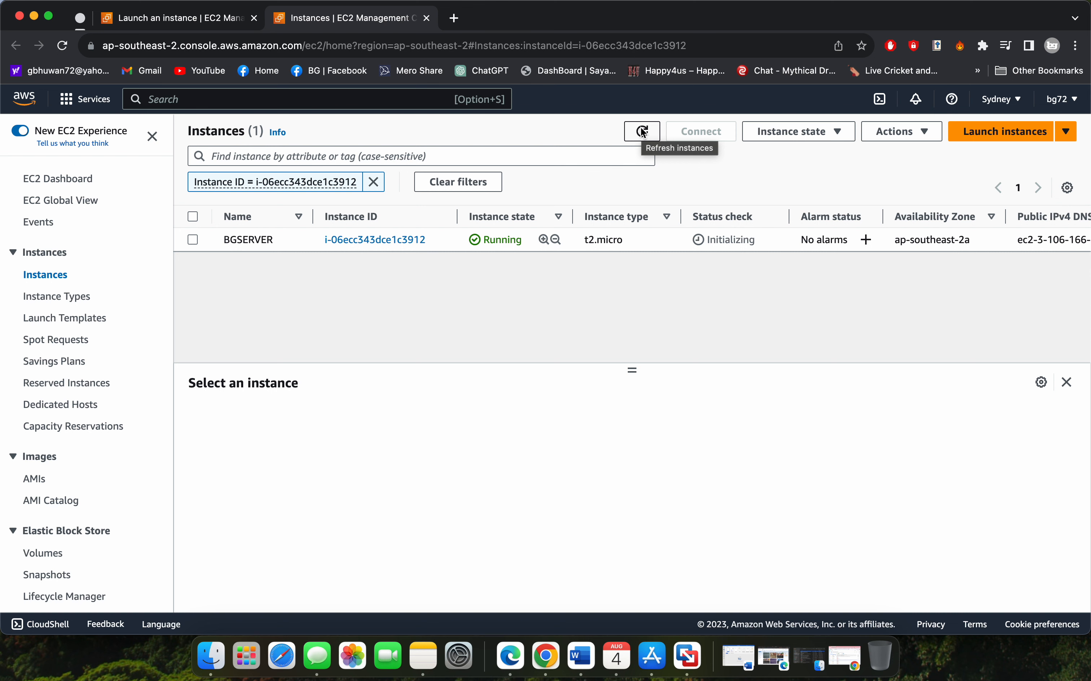
pyautogui.click(641, 127)
pyautogui.click(641, 127)
pyautogui.click(642, 128)
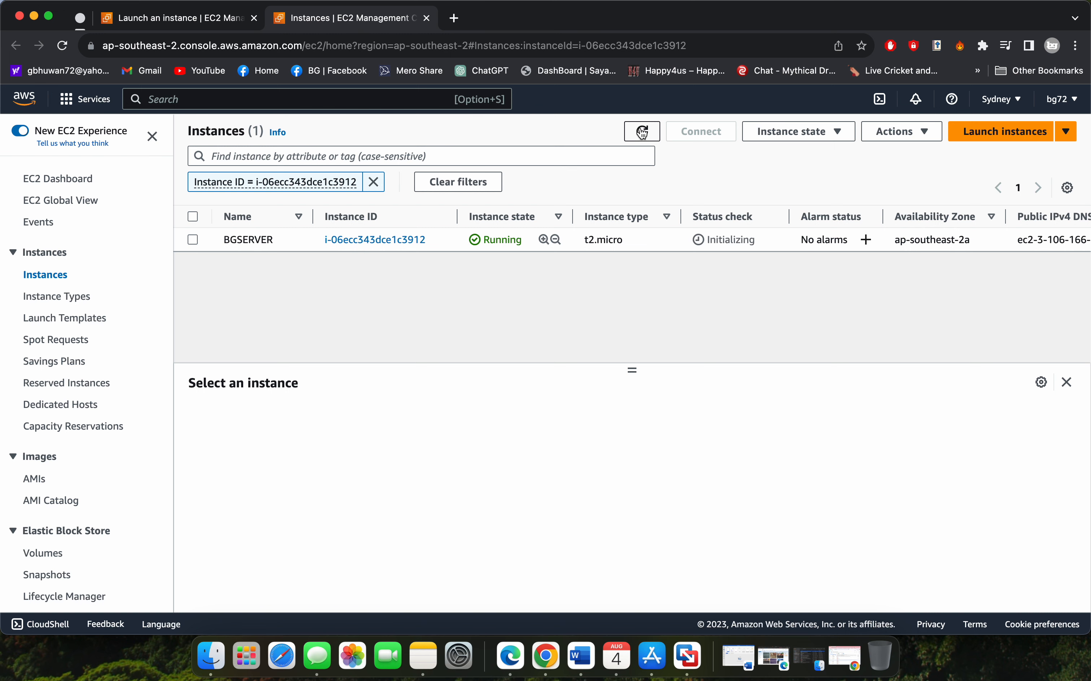
pyautogui.click(642, 132)
pyautogui.click(643, 131)
pyautogui.click(642, 132)
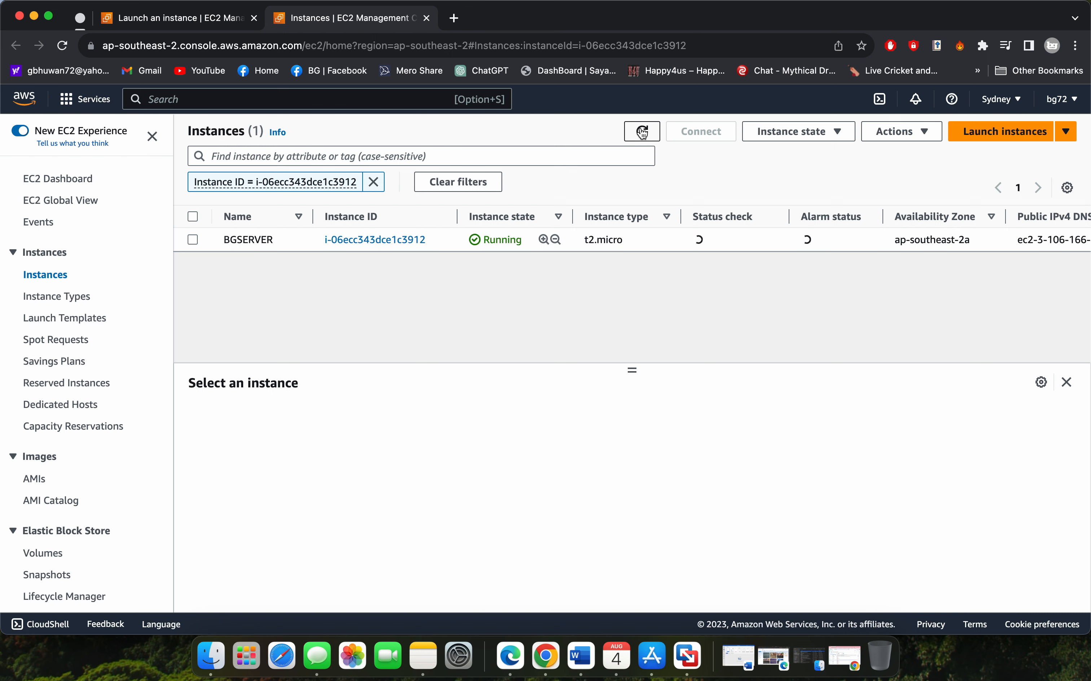
pyautogui.click(642, 131)
pyautogui.click(642, 132)
pyautogui.click(643, 131)
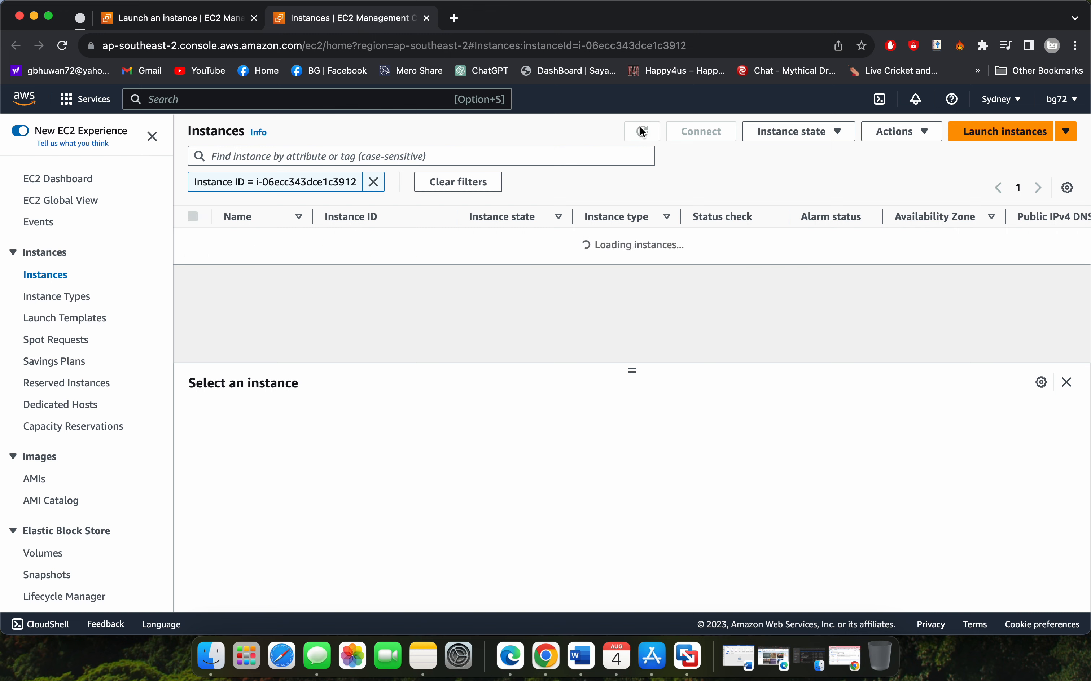
pyautogui.click(643, 131)
pyautogui.click(643, 132)
pyautogui.click(642, 131)
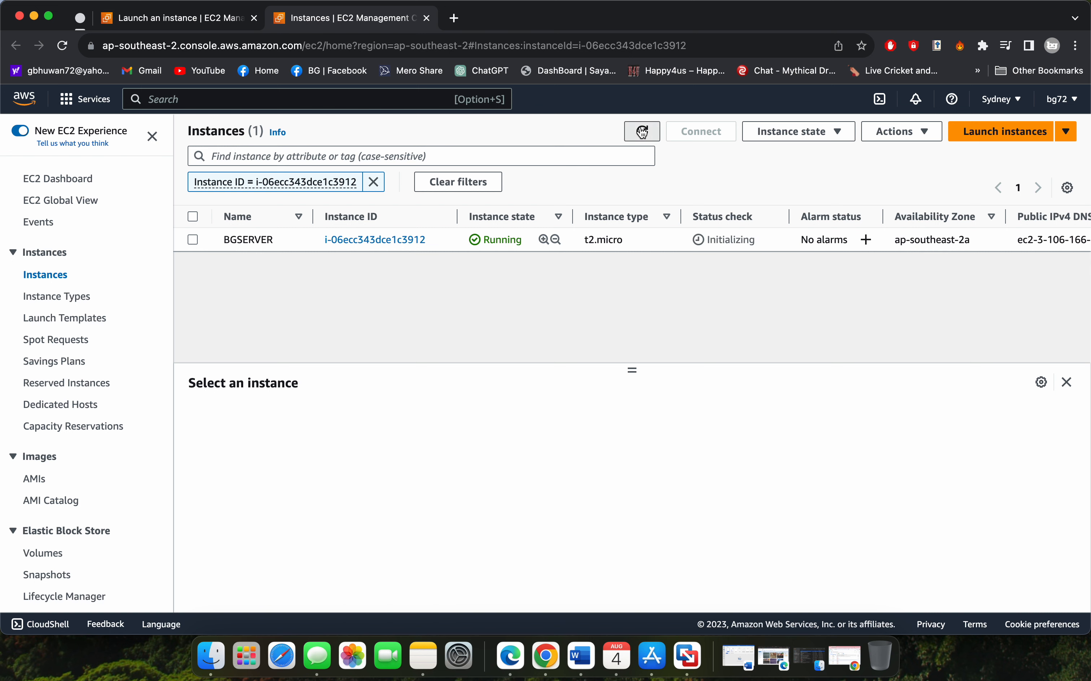
pyautogui.click(643, 132)
pyautogui.click(643, 131)
pyautogui.click(642, 131)
pyautogui.click(643, 132)
pyautogui.click(643, 132)
pyautogui.click(643, 132)
pyautogui.click(643, 131)
pyautogui.click(639, 134)
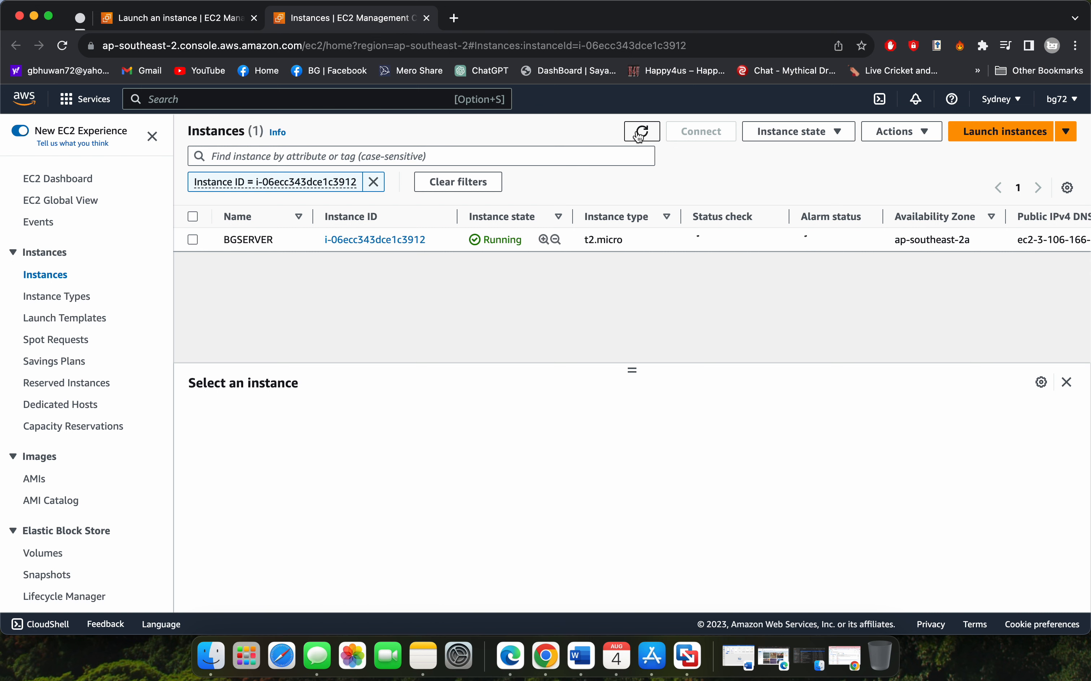
pyautogui.click(639, 134)
pyautogui.click(639, 134)
pyautogui.click(639, 134)
pyautogui.click(638, 134)
pyautogui.click(639, 134)
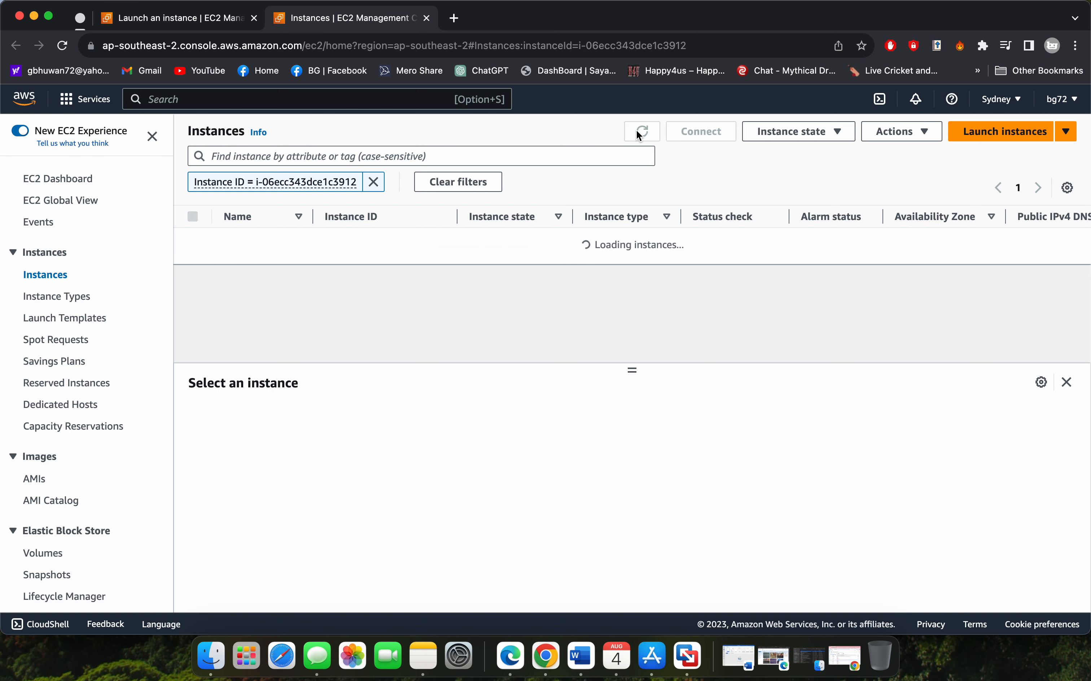
pyautogui.click(638, 134)
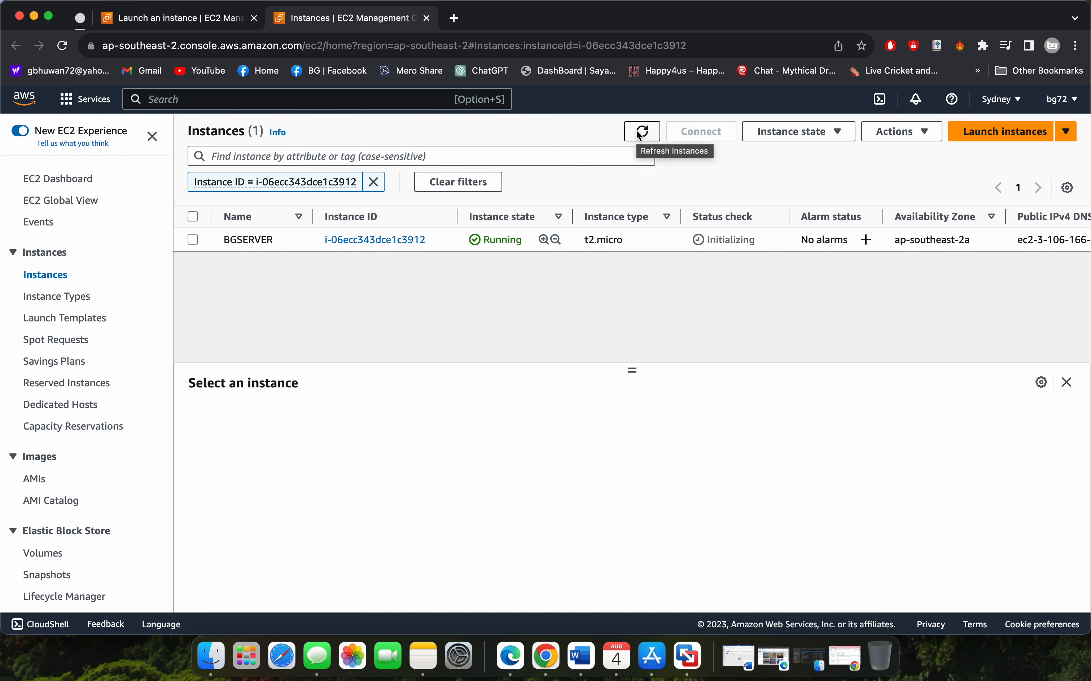
pyautogui.click(639, 134)
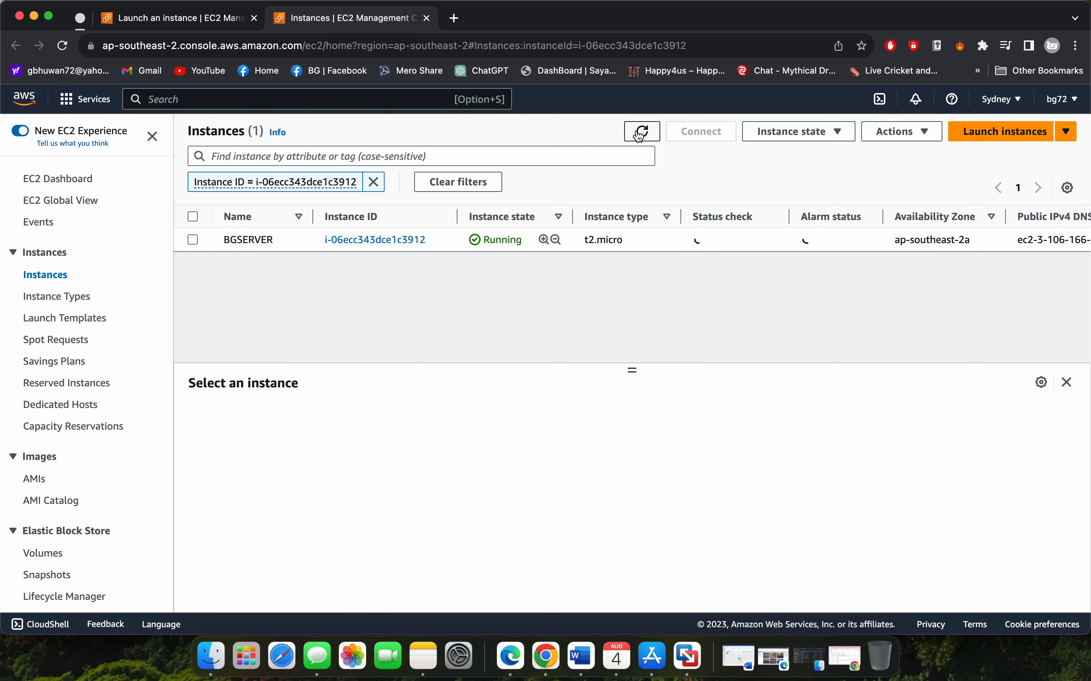
pyautogui.click(638, 133)
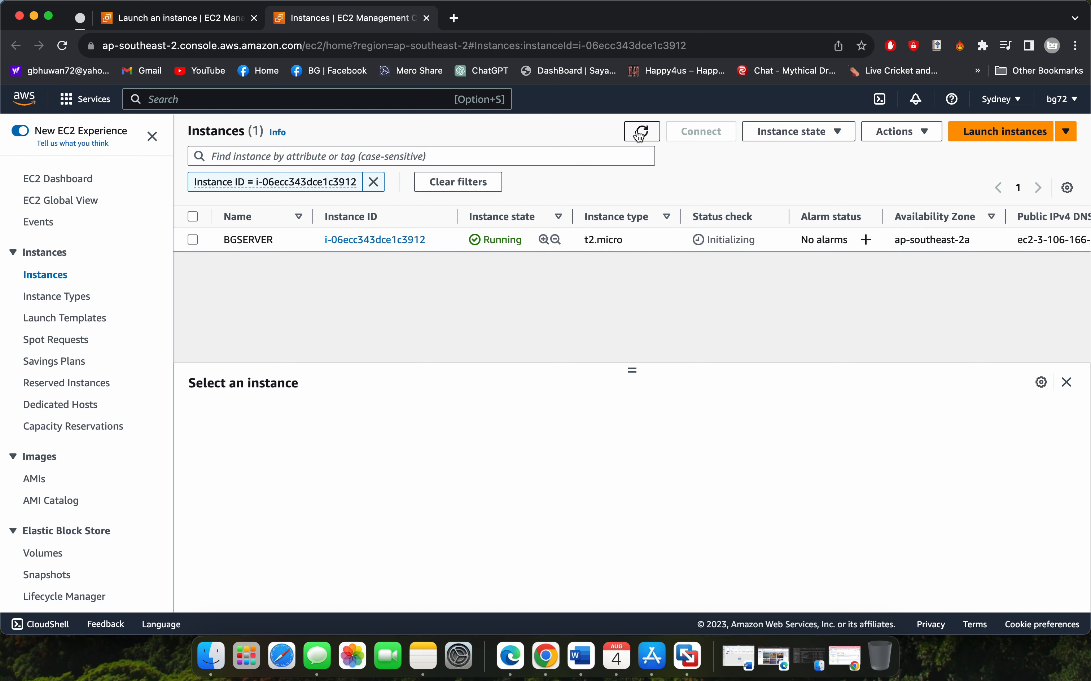
pyautogui.click(639, 134)
pyautogui.click(639, 134)
# Open the BGSERVER instance's summary and bring up its connection options
pyautogui.click(354, 239)
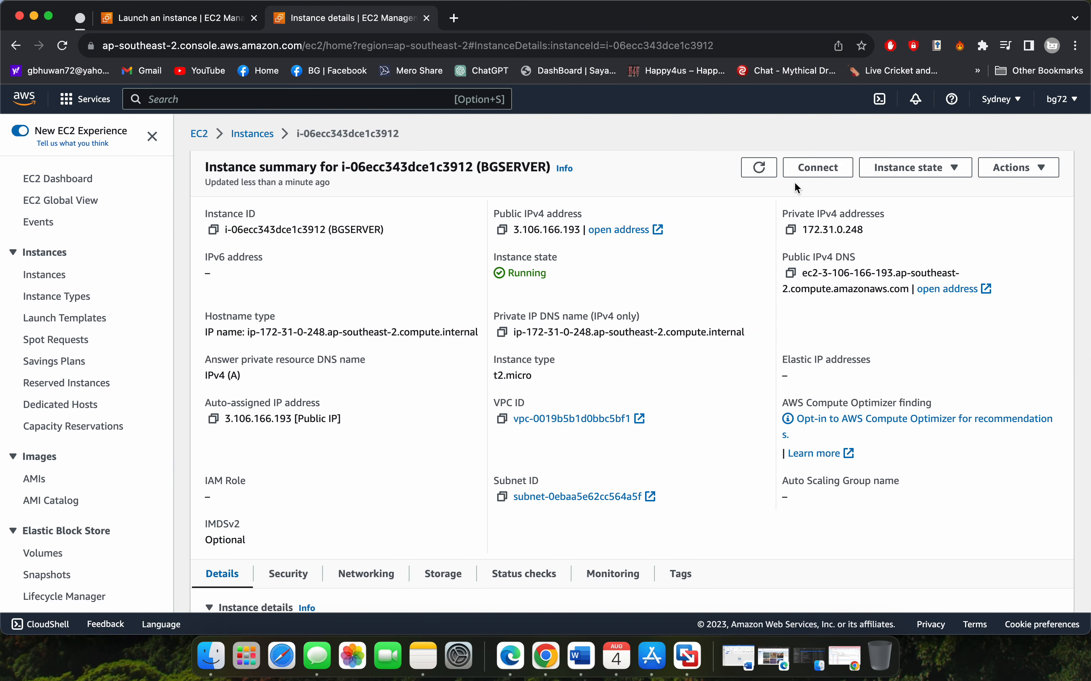
pyautogui.click(16, 45)
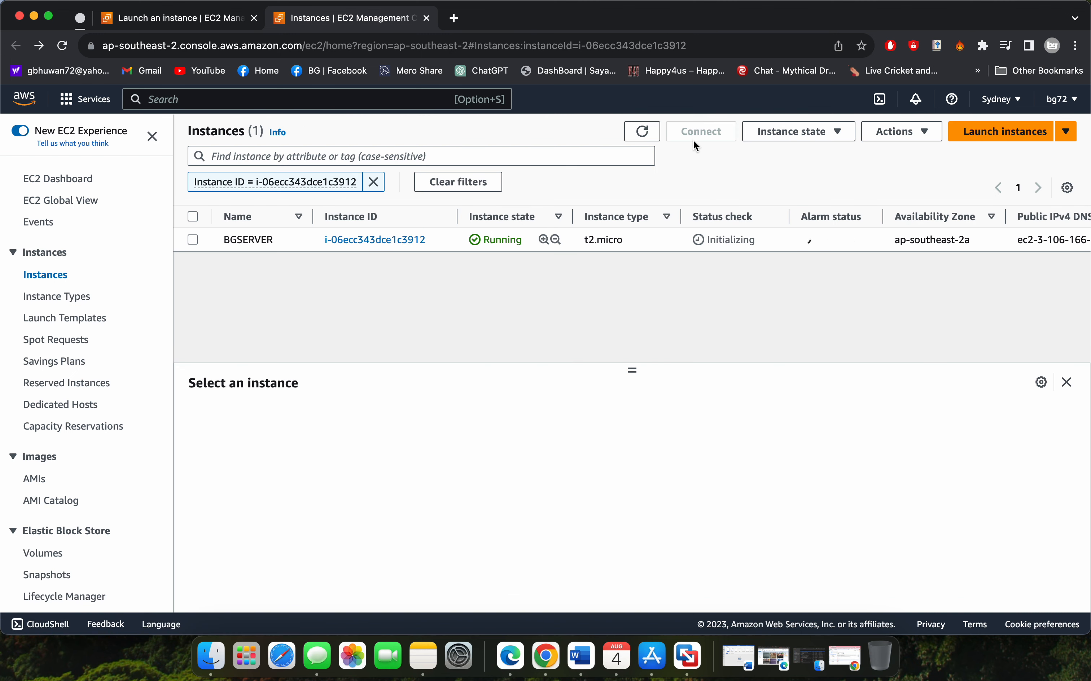
pyautogui.click(363, 239)
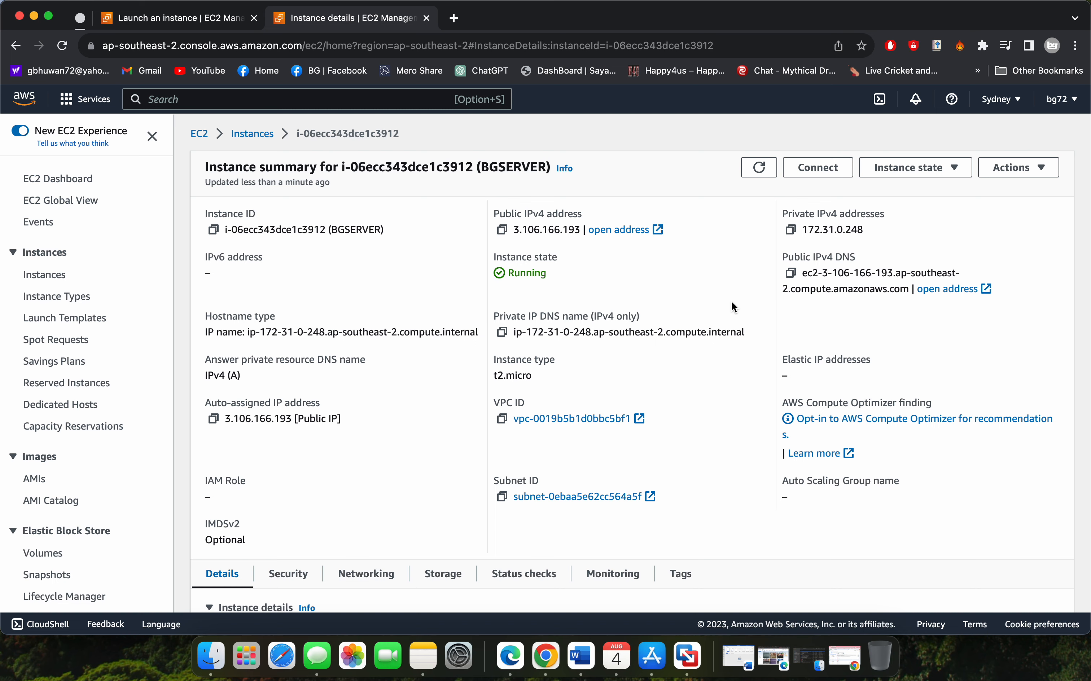
pyautogui.click(821, 169)
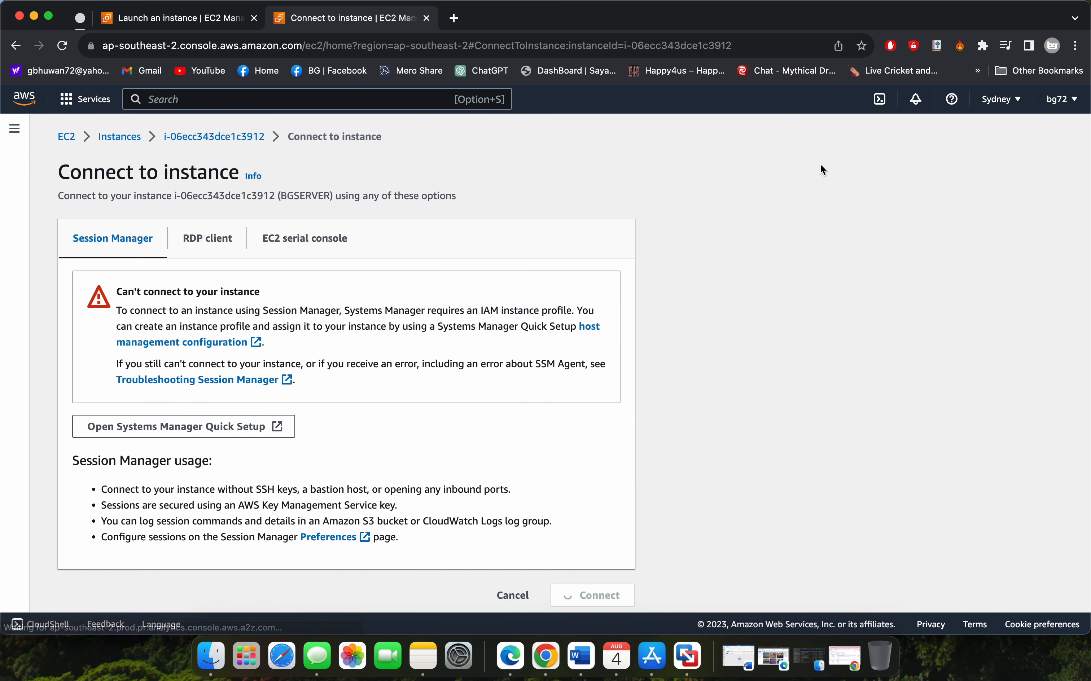
# Choose the RDP client connection method for BGSERVER and download its remote desktop file
pyautogui.click(221, 250)
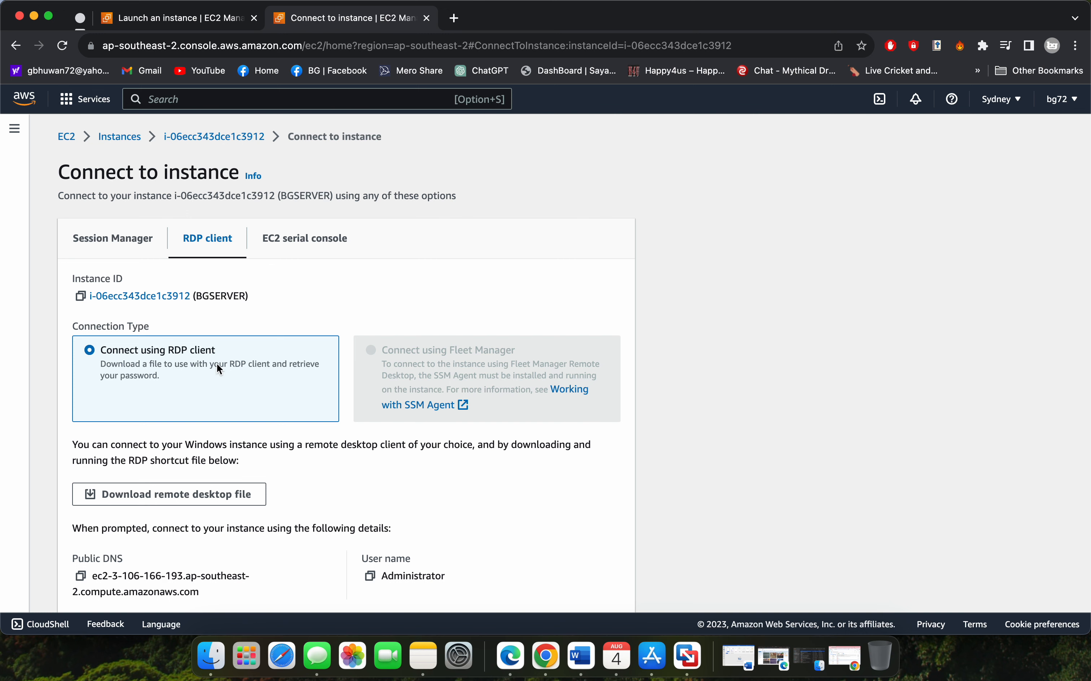
pyautogui.scroll(-3, 219, 369)
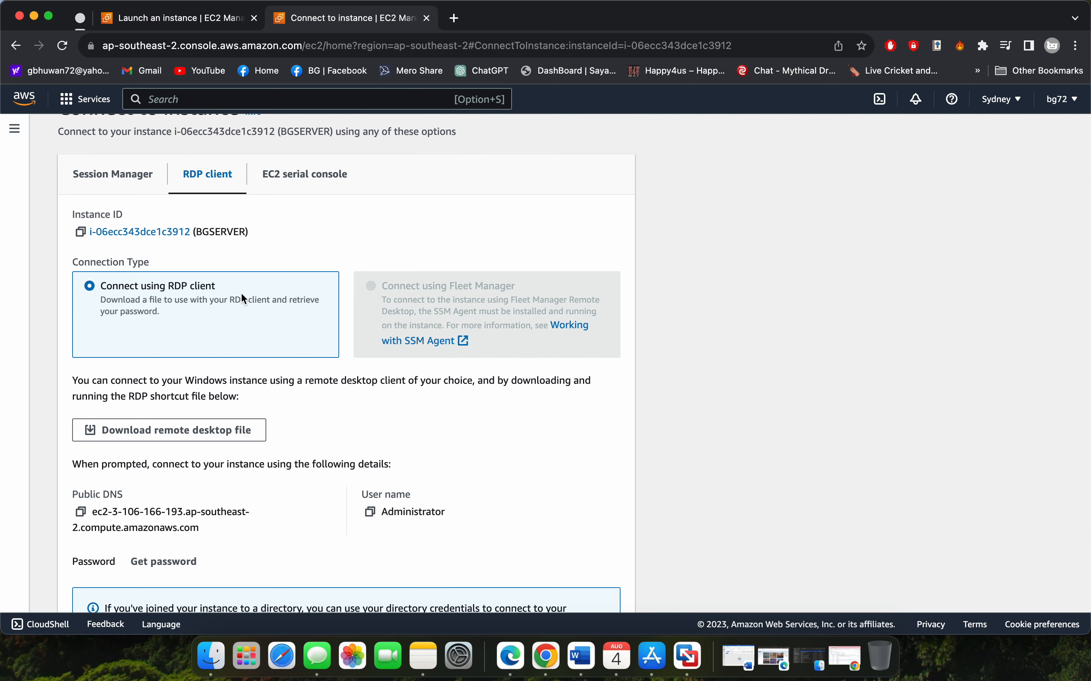
pyautogui.click(196, 439)
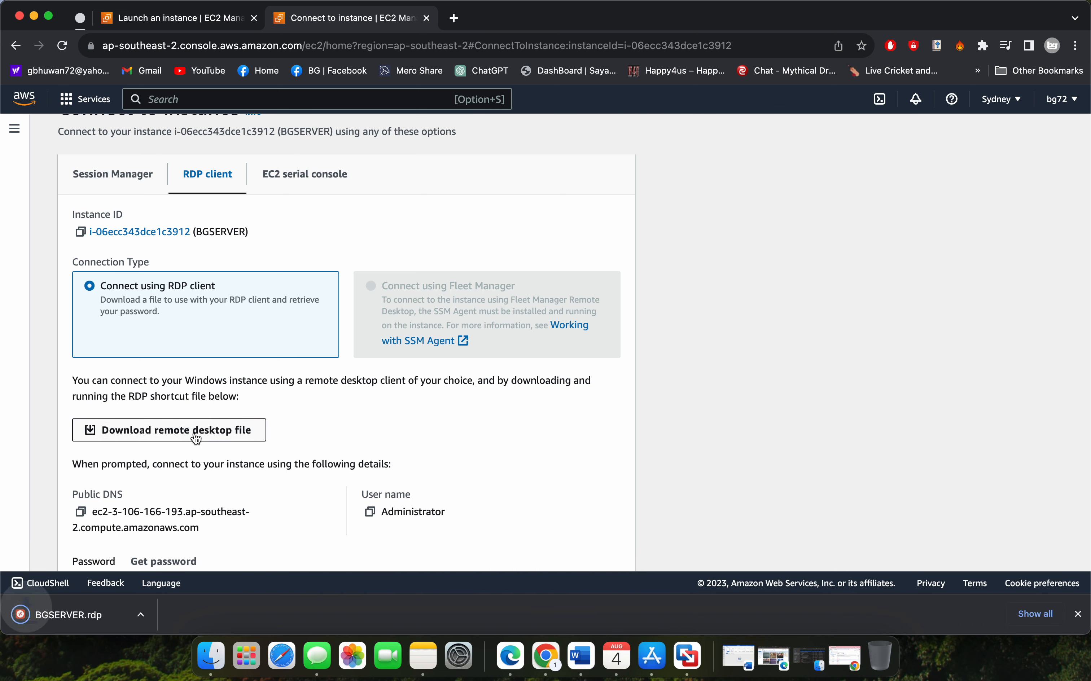
# Open the Windows password retrieval for BGSERVER and upload the private key file bg.pem from Downloads
pyautogui.scroll(-3, 263, 476)
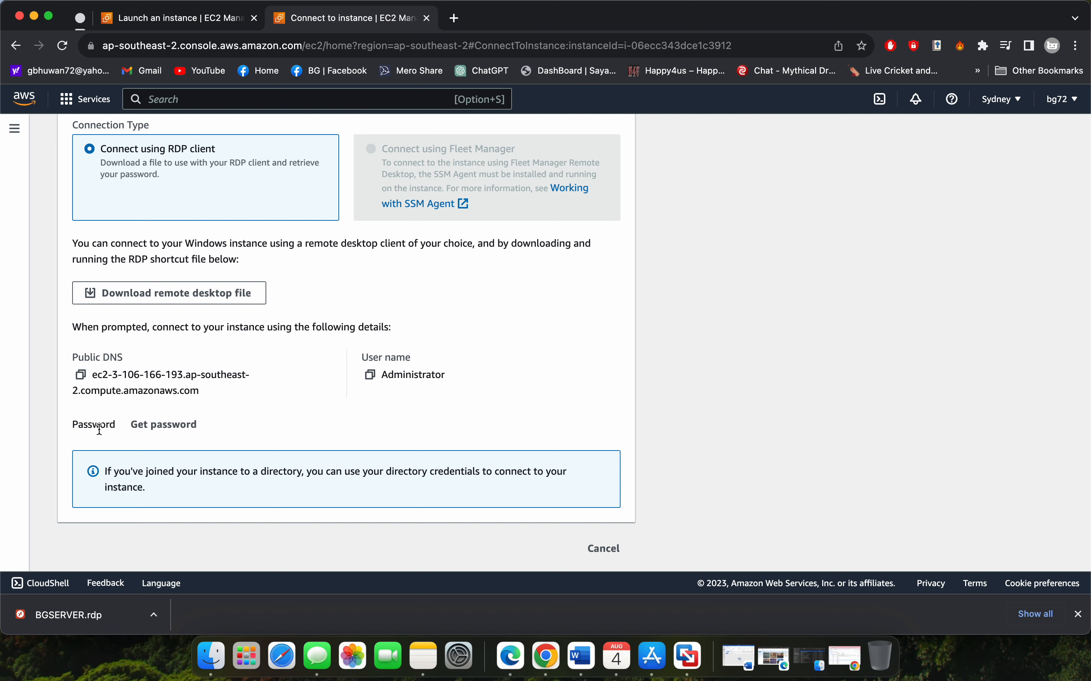
pyautogui.click(182, 430)
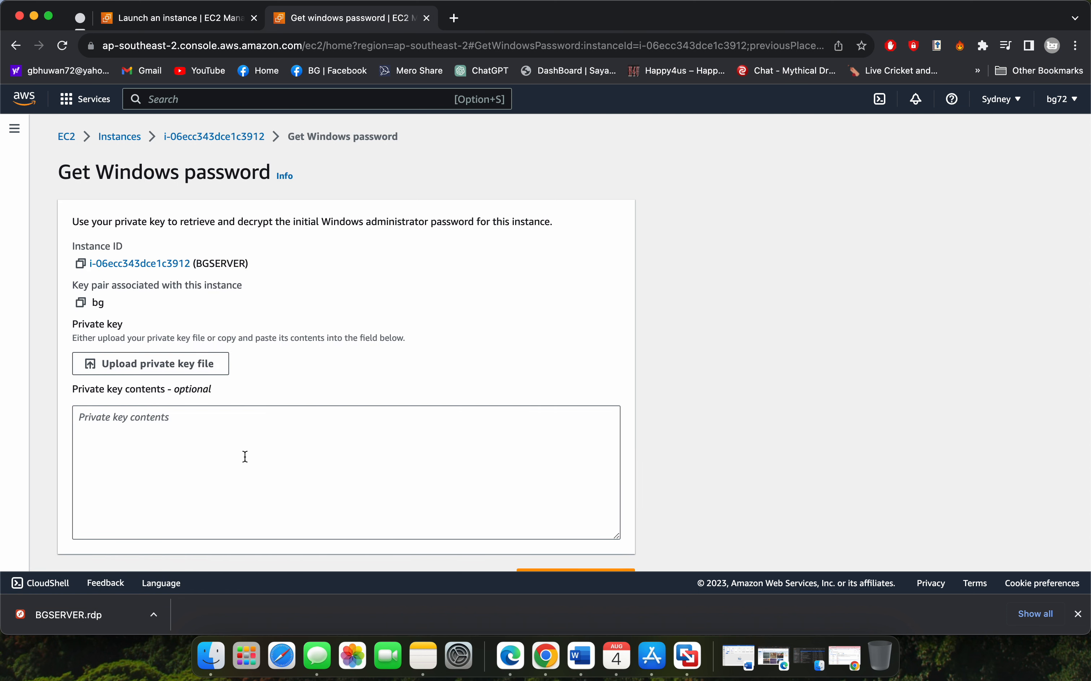
pyautogui.scroll(-2, 245, 457)
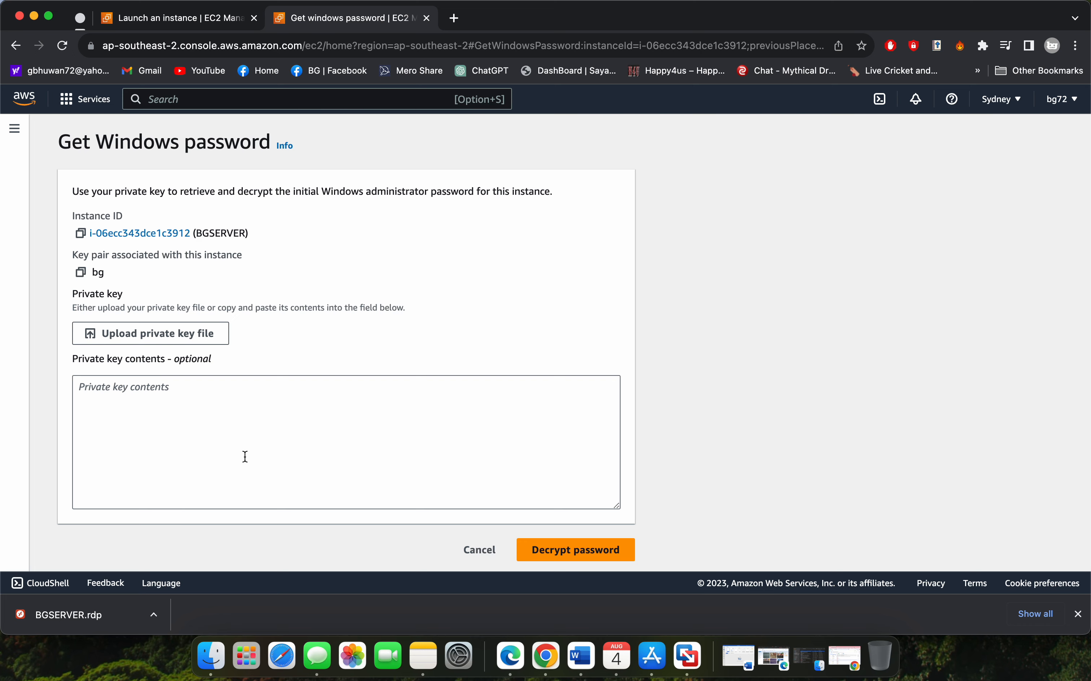
pyautogui.click(197, 344)
pyautogui.click(447, 276)
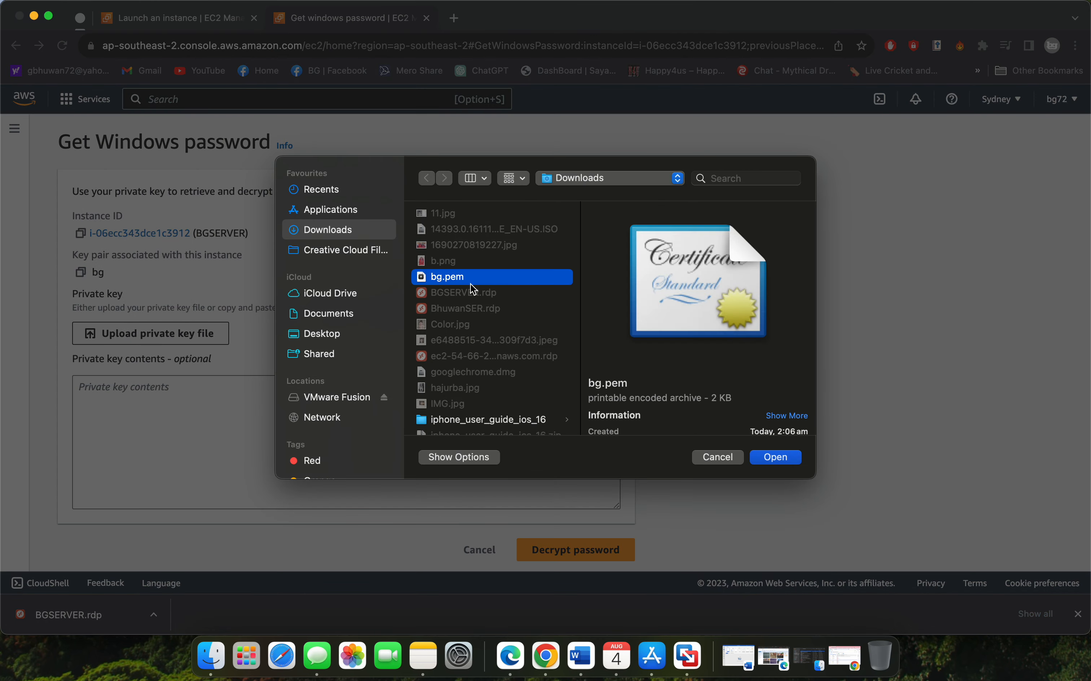
pyautogui.click(783, 461)
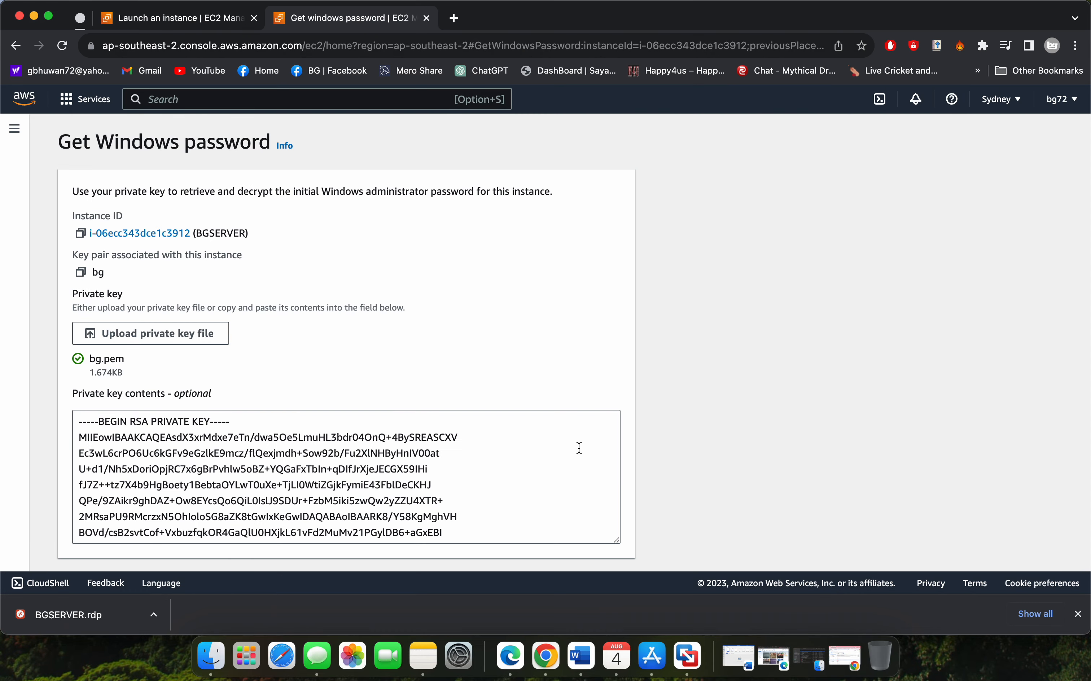
# Decrypt the Windows administrator password with the uploaded key and copy it to the clipboard
pyautogui.scroll(-10, 578, 446)
pyautogui.scroll(-2, 725, 443)
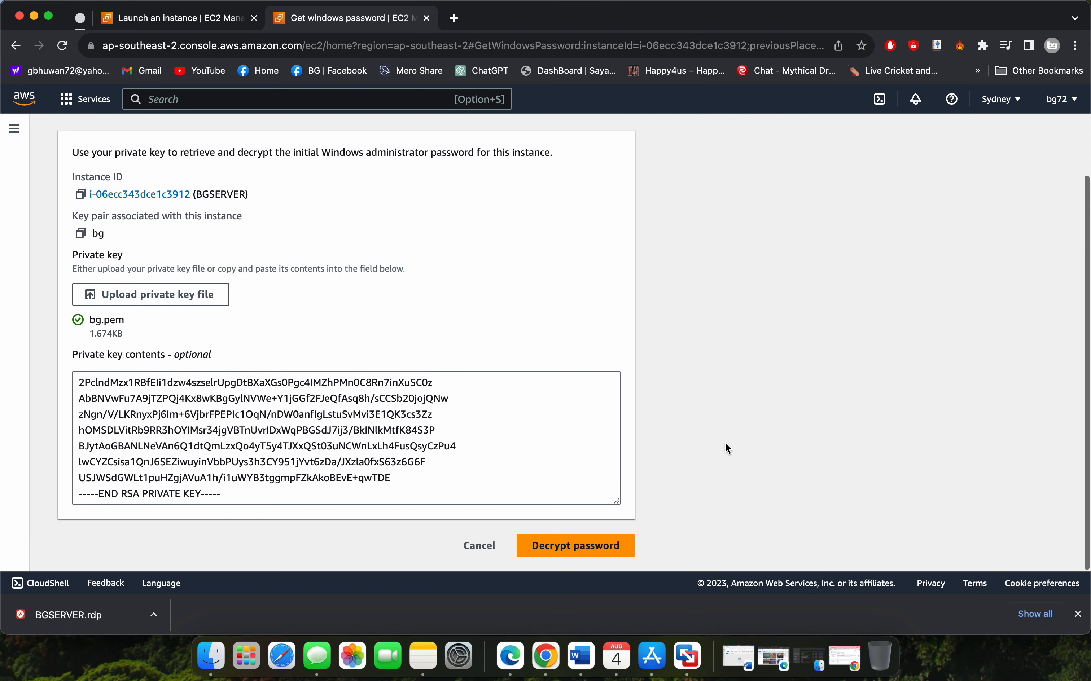
pyautogui.click(581, 545)
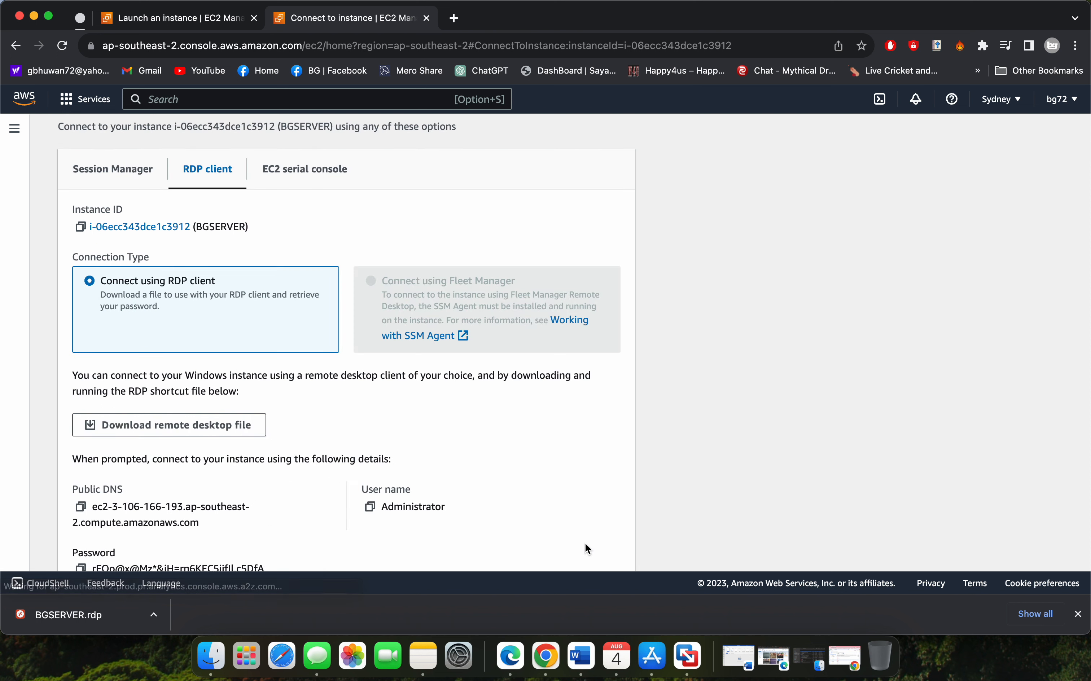
pyautogui.scroll(-4, 513, 511)
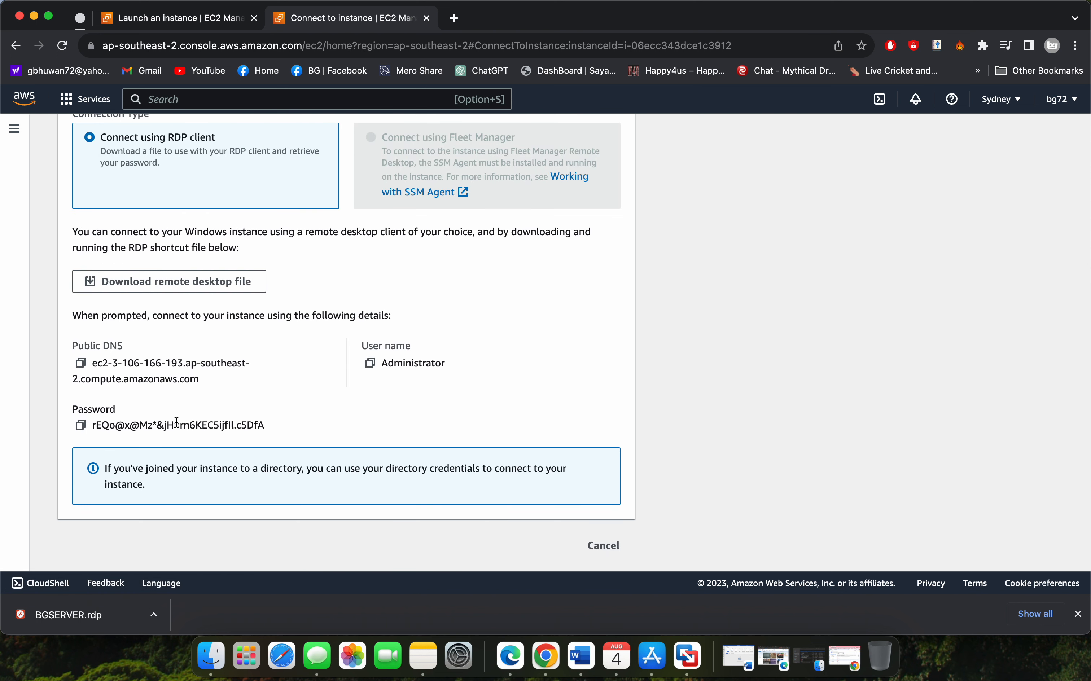
pyautogui.click(81, 426)
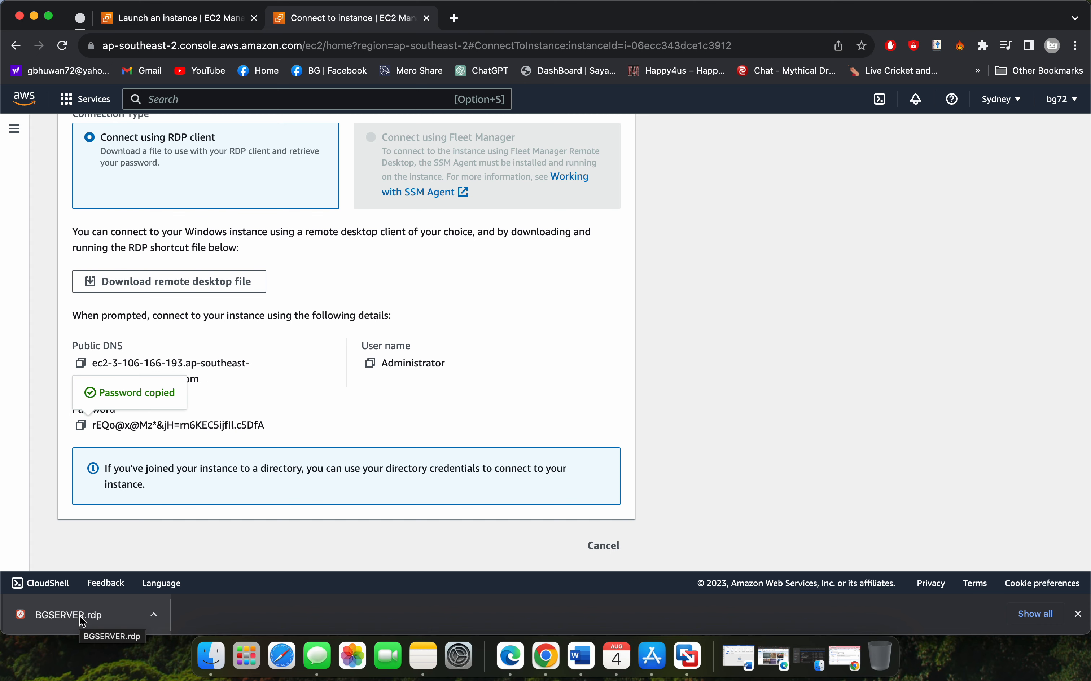
# Open the downloaded BGSERVER.rdp in Microsoft Remote Desktop and connect as Administrator with the copied account password, accepting the unverified certificate
pyautogui.click(650, 659)
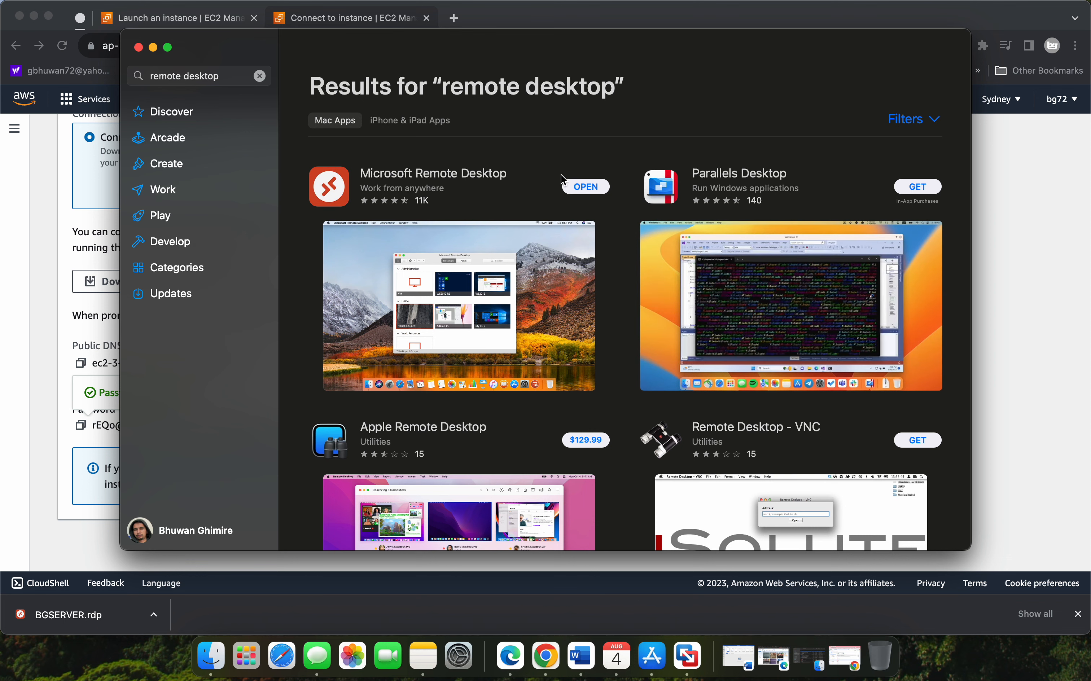
pyautogui.click(77, 617)
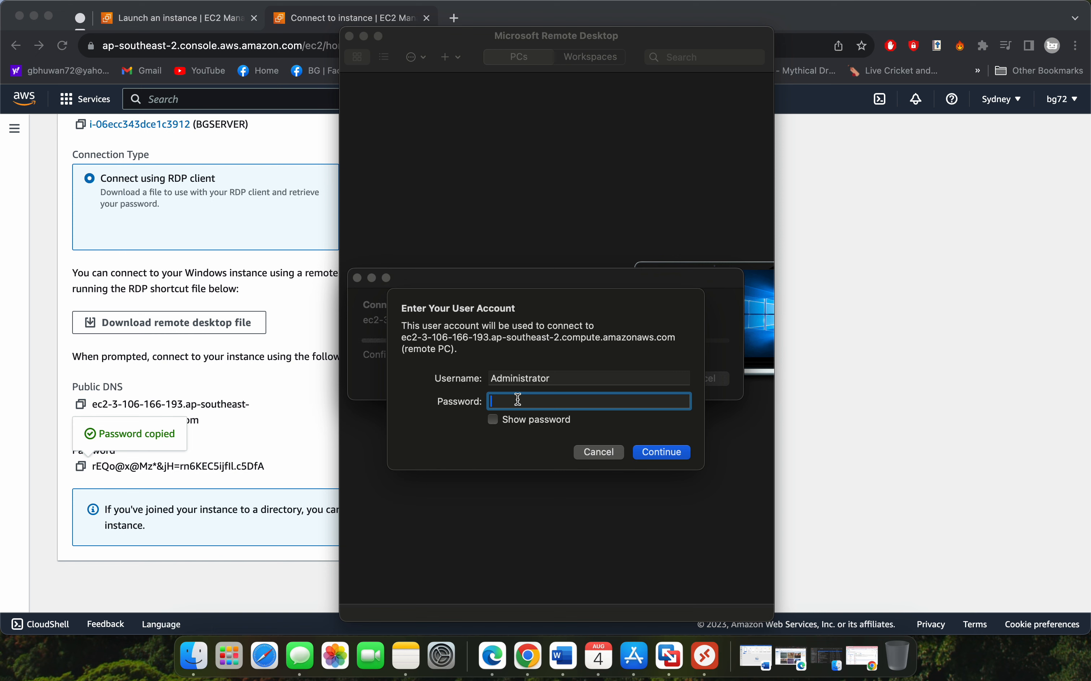
pyautogui.press('super+v')
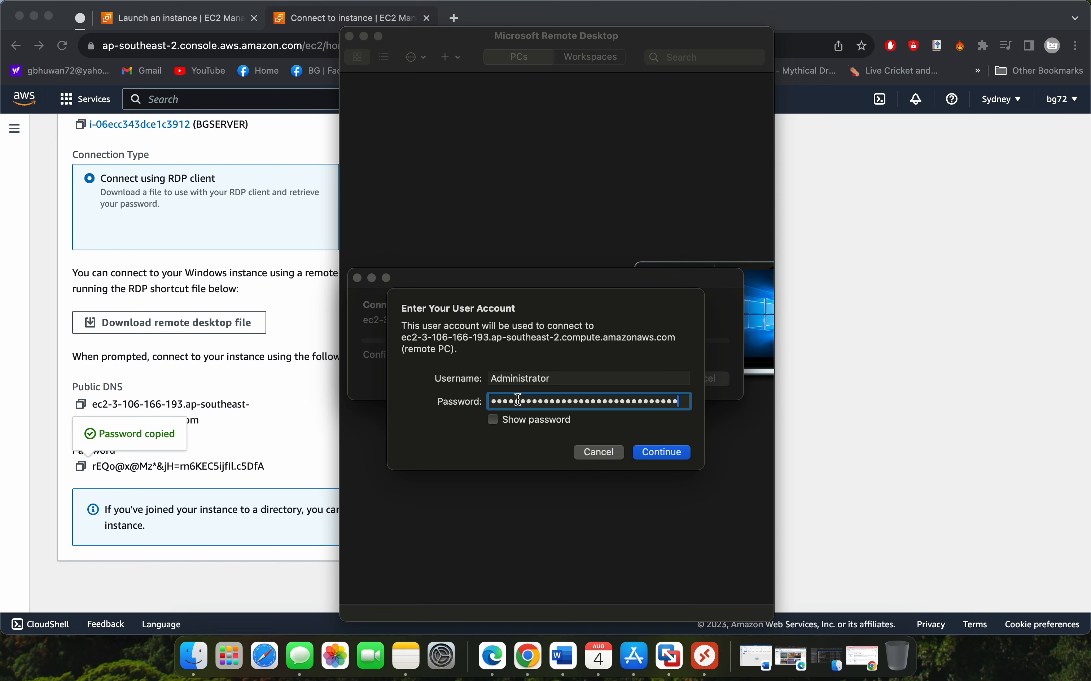
pyautogui.click(658, 452)
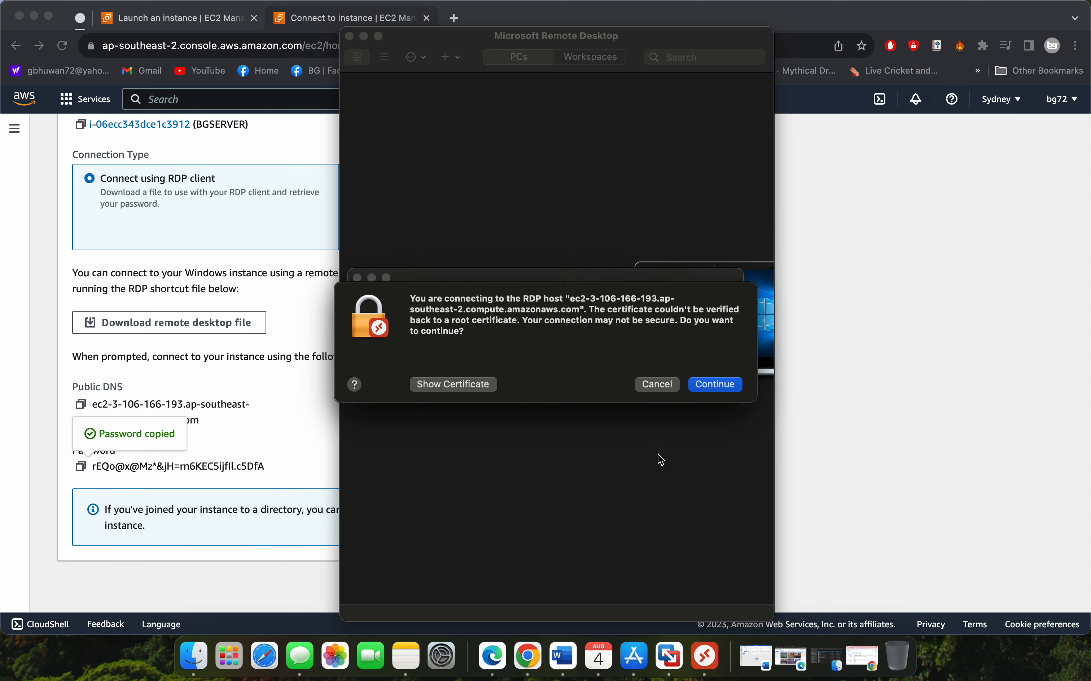
pyautogui.click(718, 390)
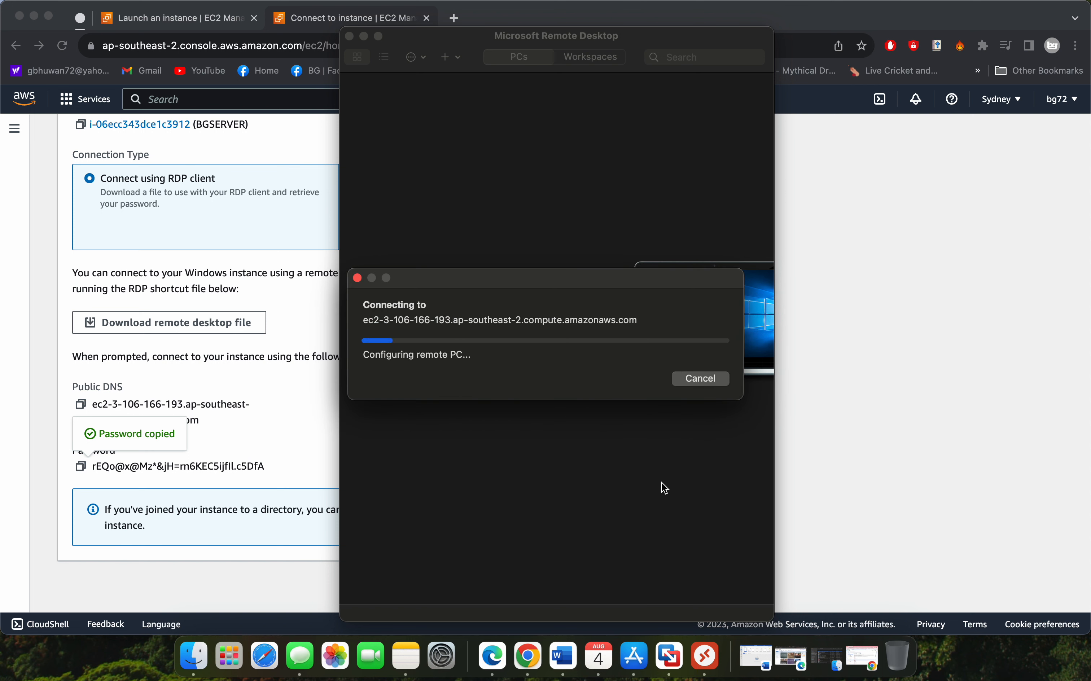